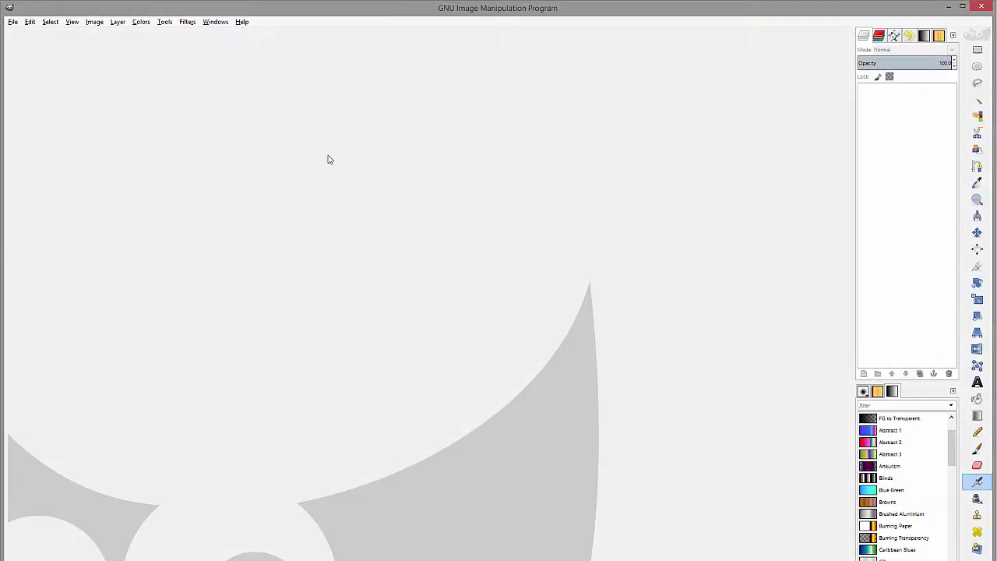
# - Create a new 2048 × 1024 px image, correcting the mistyped width to 2048
pyautogui.click(17, 21)
pyautogui.click(17, 37)
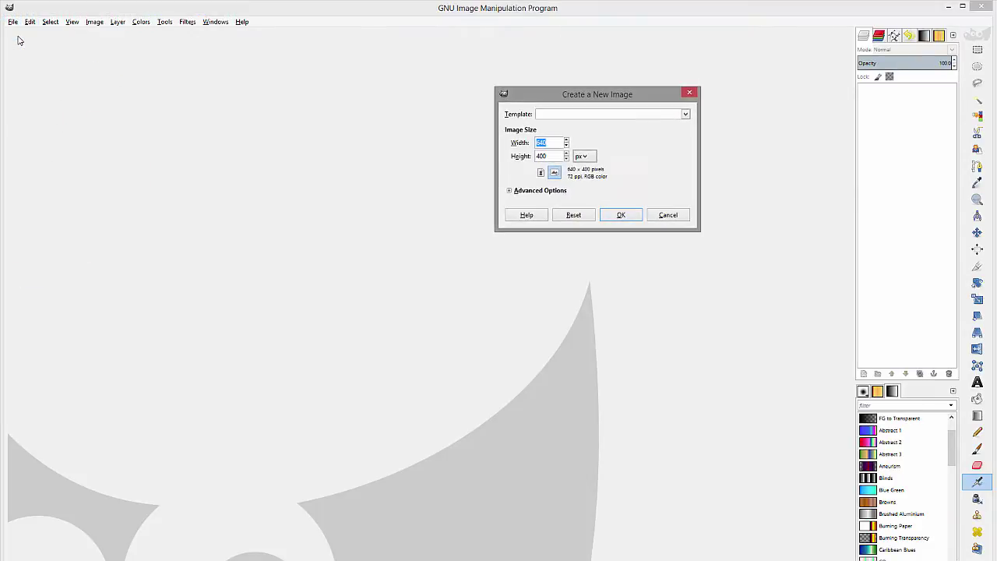
pyautogui.click(555, 142)
pyautogui.doubleClick(530, 142)
pyautogui.write('2056')
pyautogui.press('Tab')
pyautogui.write('10')
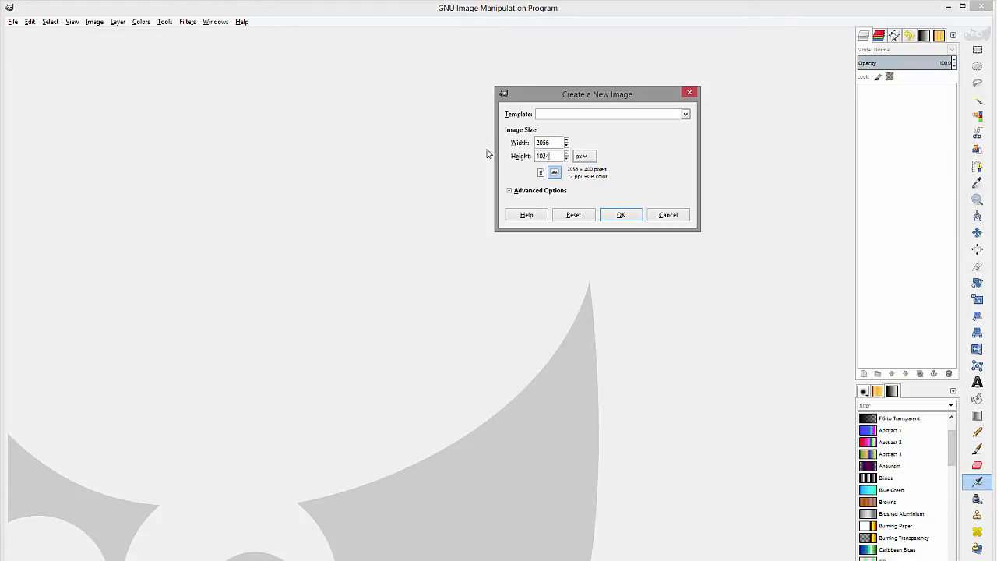
pyautogui.click(548, 142)
pyautogui.moveTo(548, 143); pyautogui.dragTo(544, 145)
pyautogui.write('48')
pyautogui.click(617, 214)
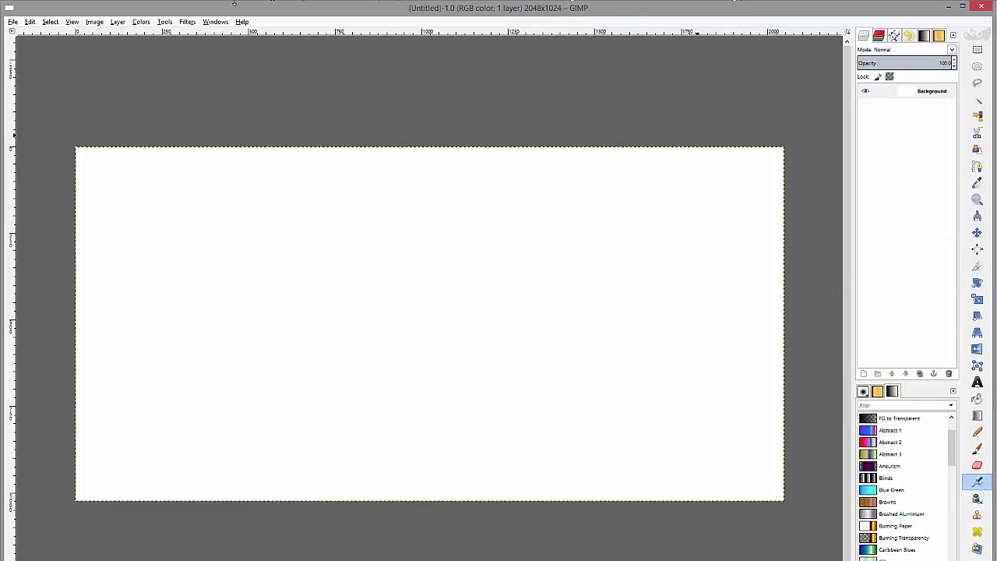
# - Render a Plasma fill at turbulence 0.1, rerolling the random seed several times before applying
pyautogui.click(189, 23)
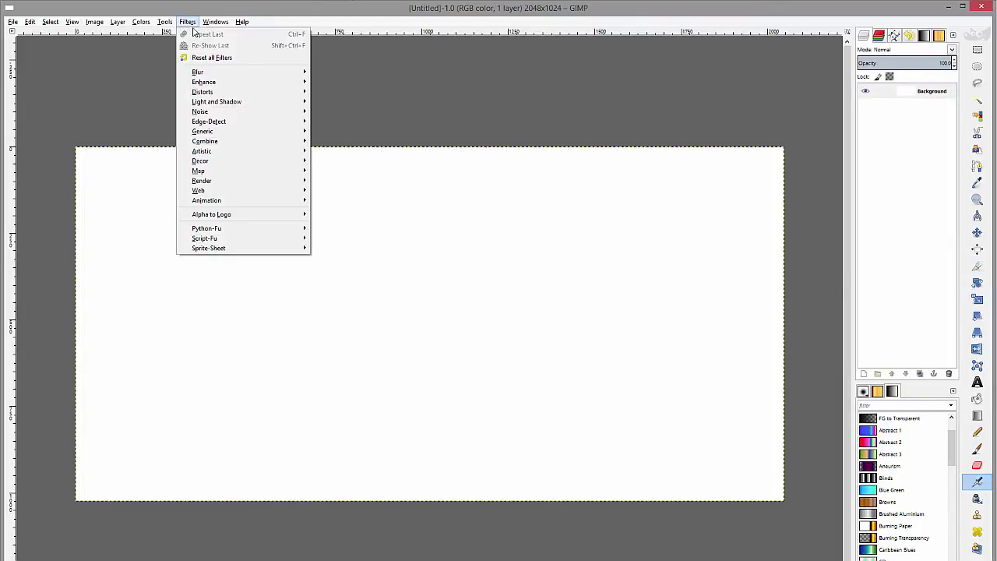
pyautogui.moveTo(276, 180)
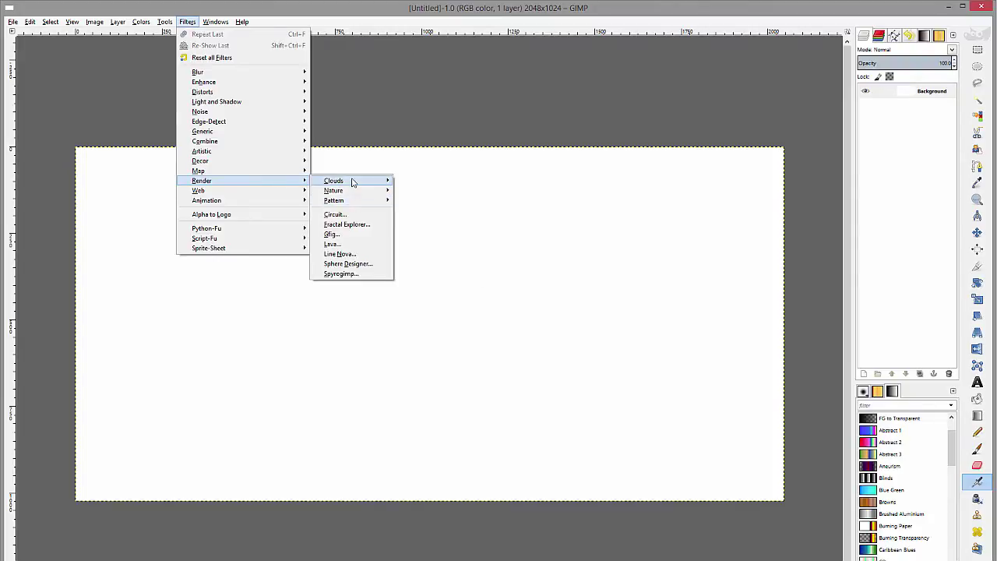
pyautogui.moveTo(353, 182)
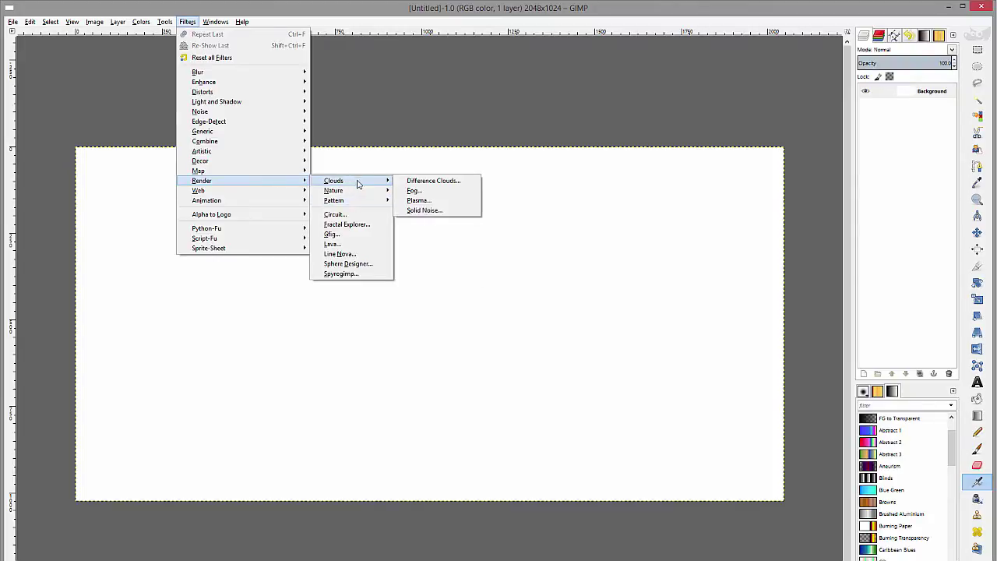
pyautogui.click(437, 203)
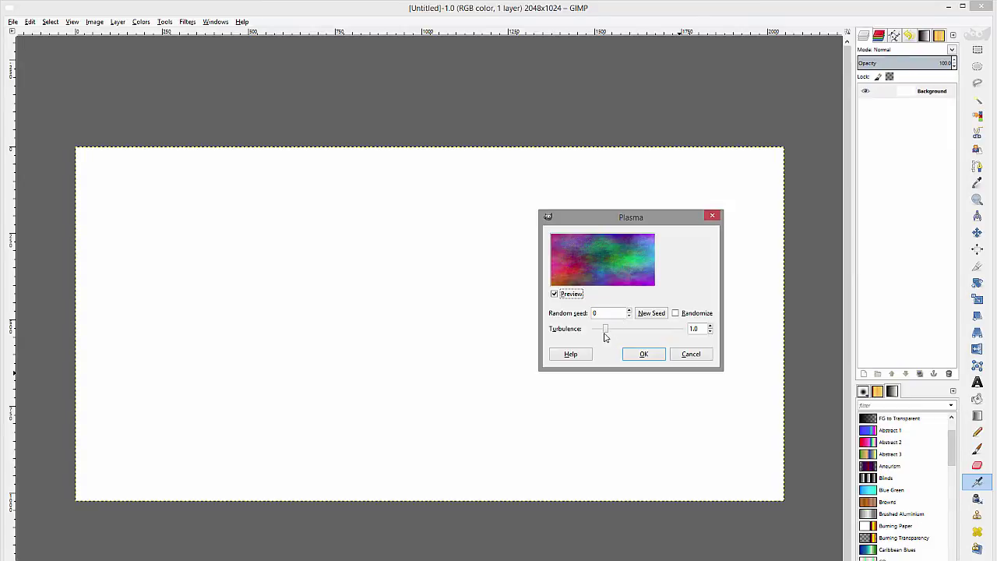
pyautogui.moveTo(604, 334); pyautogui.dragTo(594, 334)
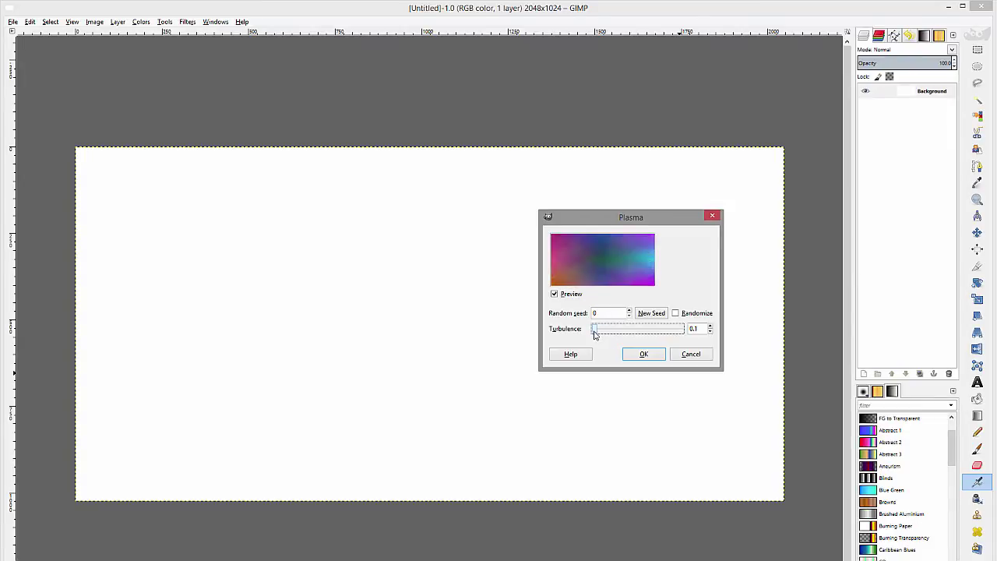
pyautogui.click(656, 315)
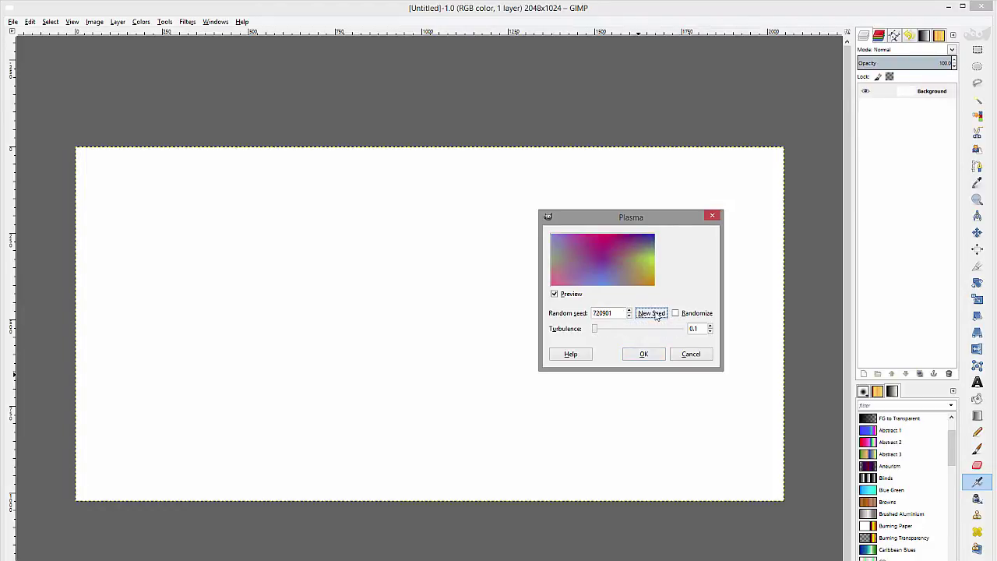
pyautogui.click(657, 315)
pyautogui.click(659, 313)
pyautogui.click(661, 314)
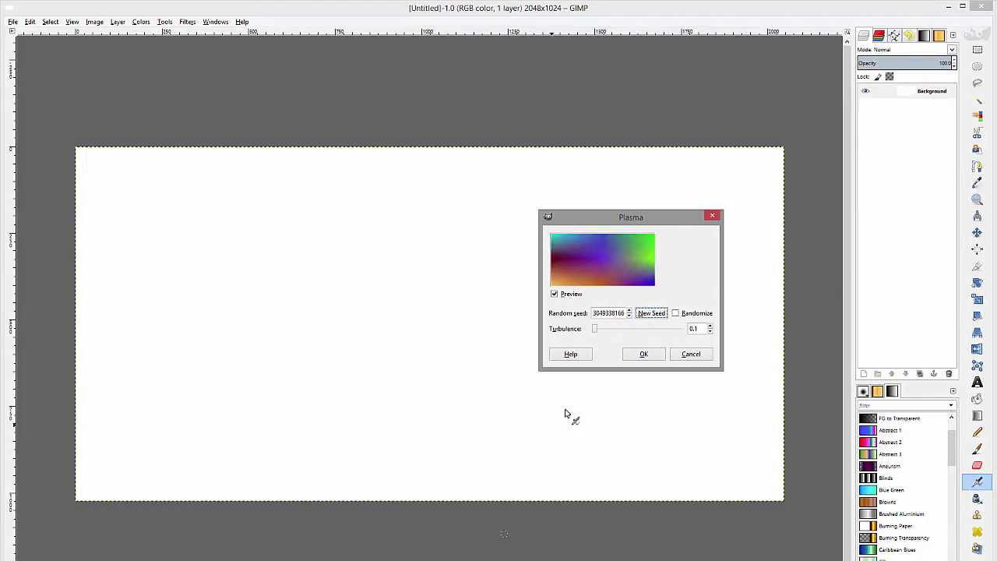
pyautogui.click(647, 355)
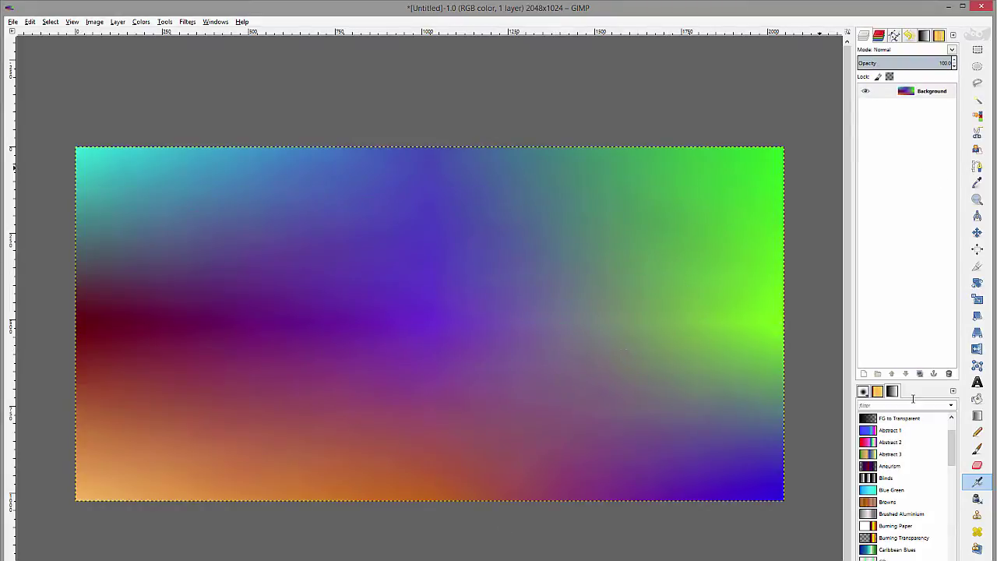
# - Add a new transparent layer and render Solid Noise on it with a fresh seed
pyautogui.click(863, 375)
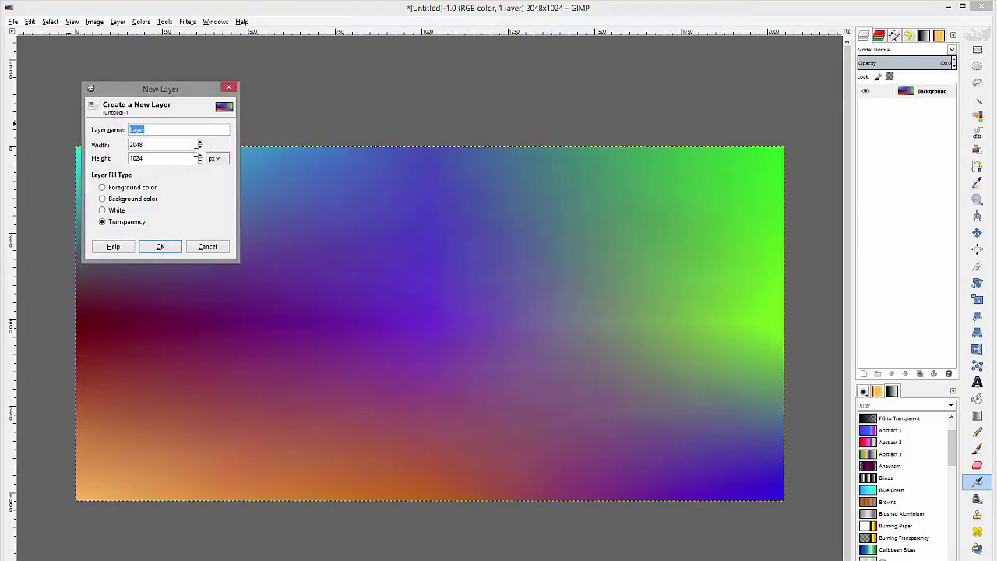
pyautogui.click(176, 245)
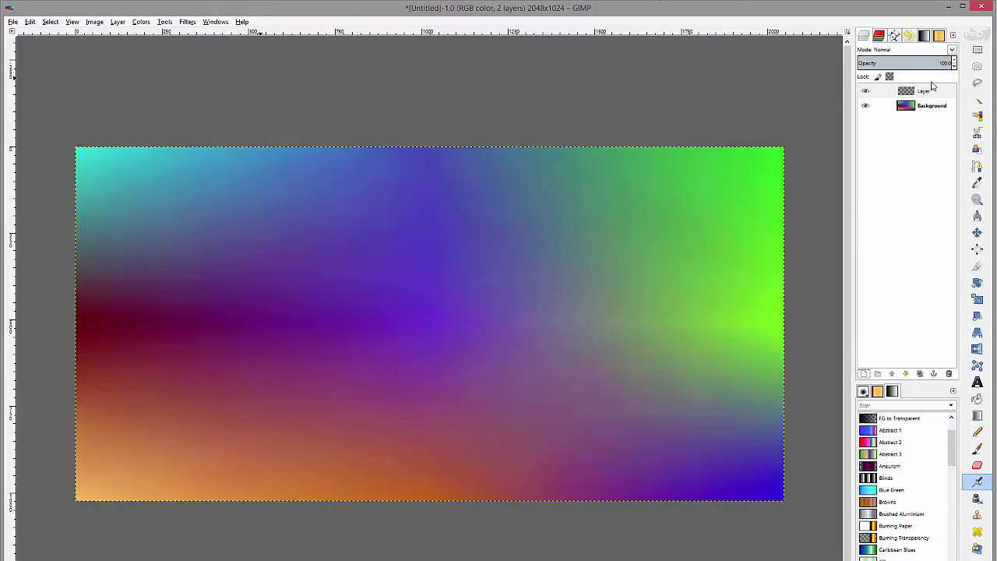
pyautogui.click(187, 21)
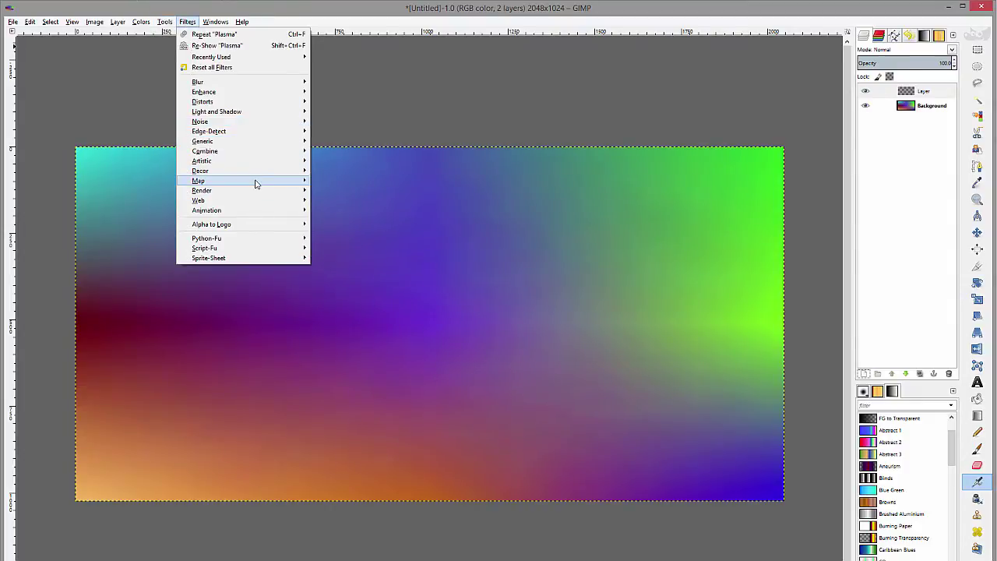
pyautogui.moveTo(258, 184)
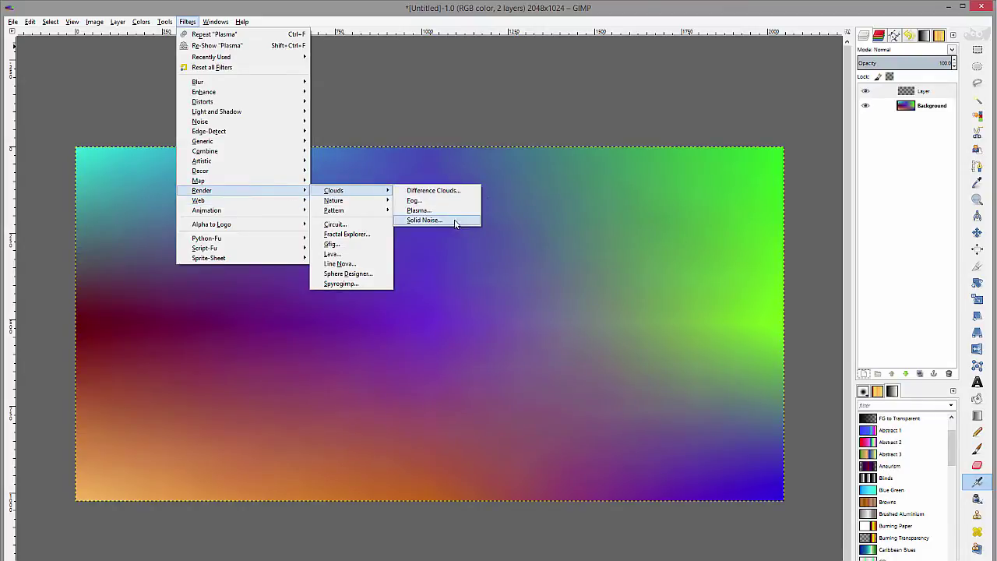
pyautogui.click(450, 222)
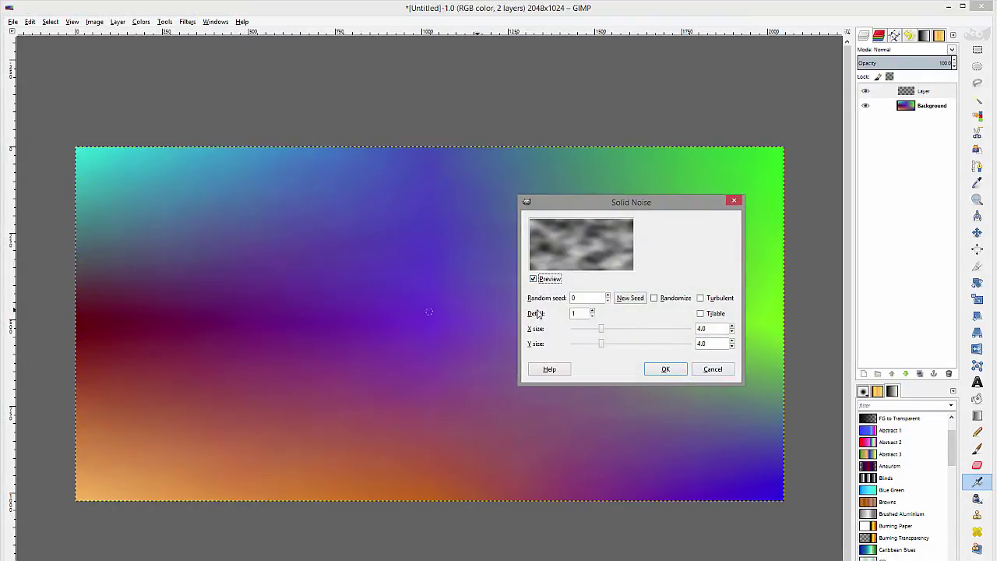
pyautogui.click(638, 300)
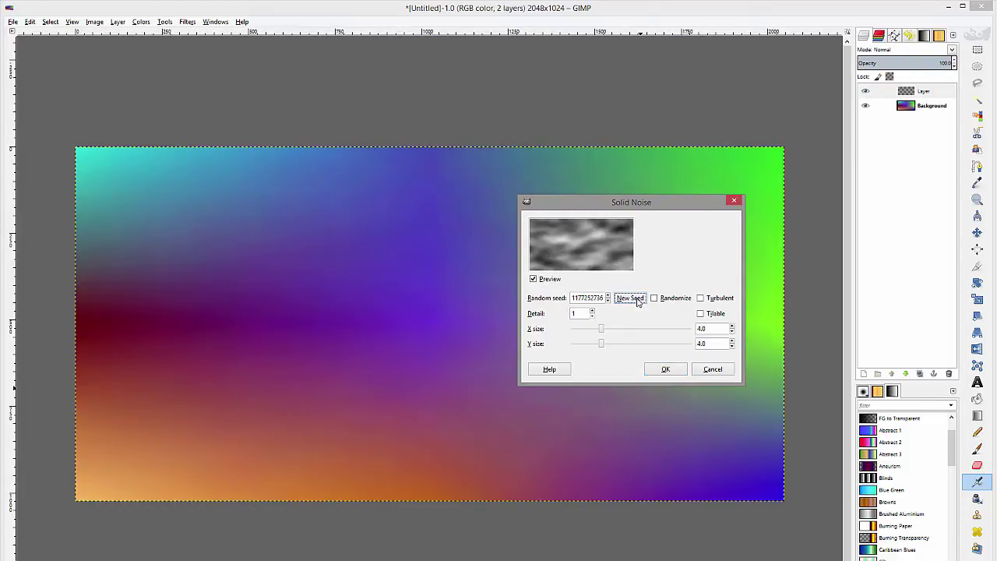
pyautogui.click(637, 300)
pyautogui.click(637, 300)
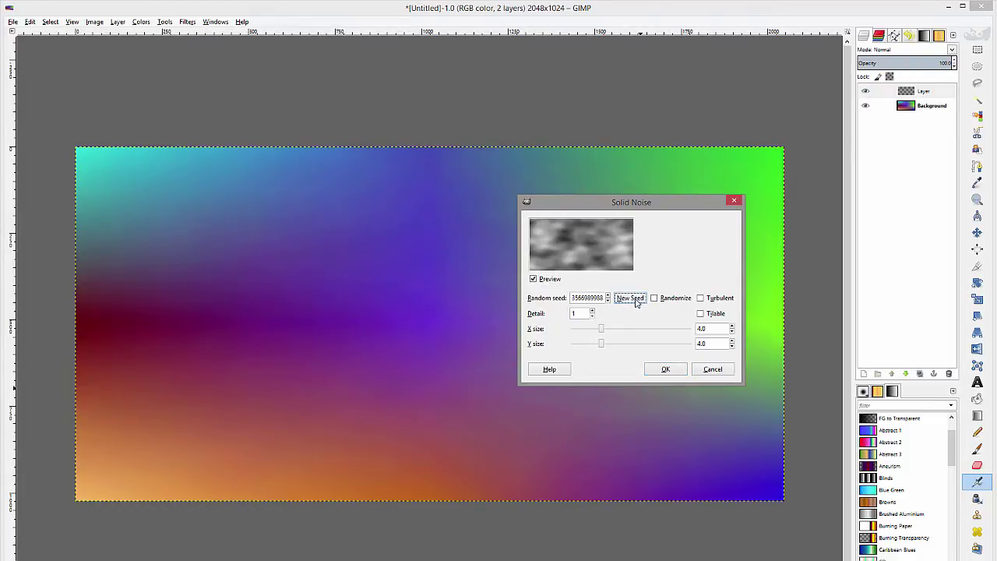
pyautogui.click(664, 369)
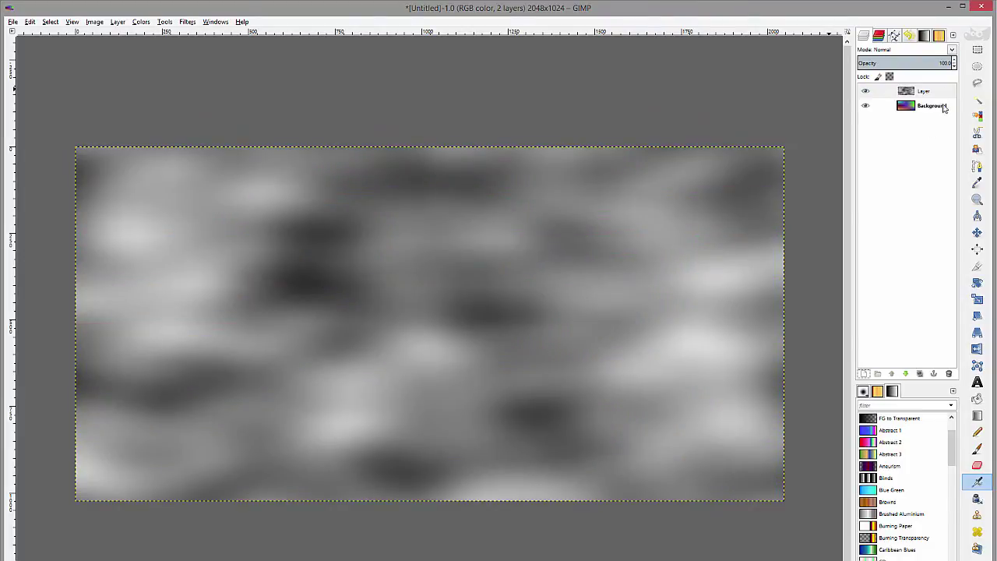
# - Undo a trial 33 opacity on the noise layer and set its mode to Multiply
pyautogui.write('33')
pyautogui.press('Return')
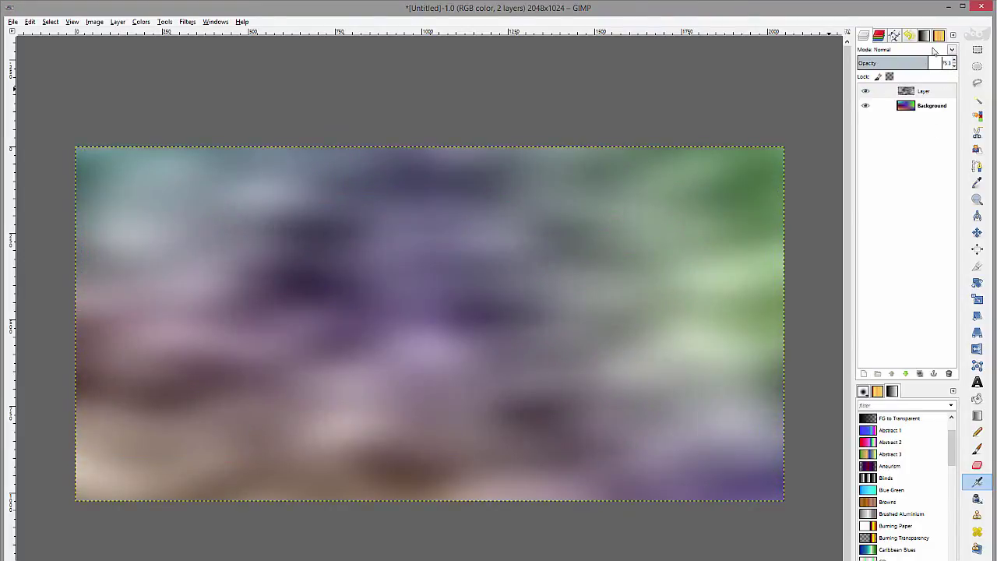
pyautogui.hotkey('ctrl', 'z')
pyautogui.click(927, 49)
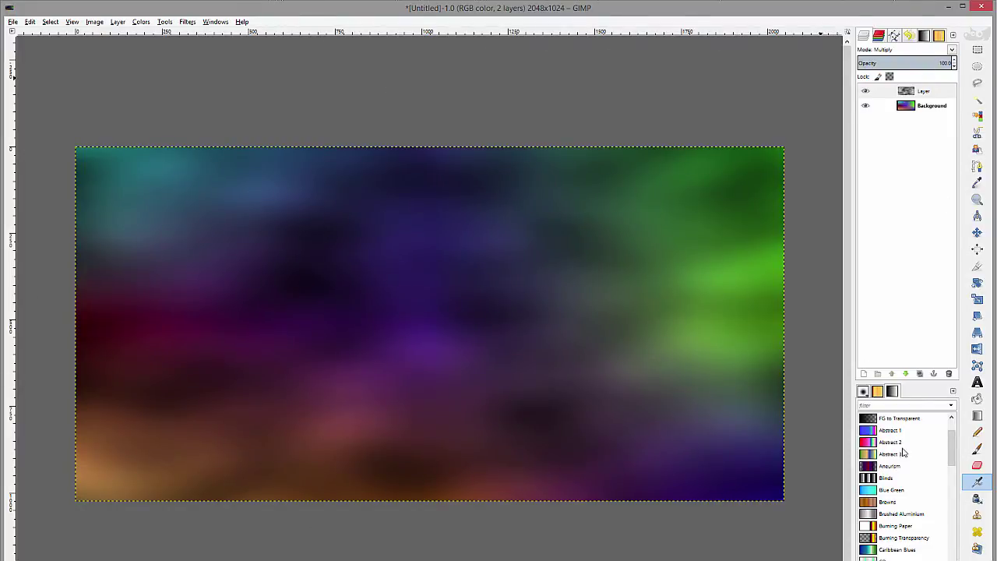
# - Add another transparent layer and render Solid Noise on it with a new seed
pyautogui.click(864, 374)
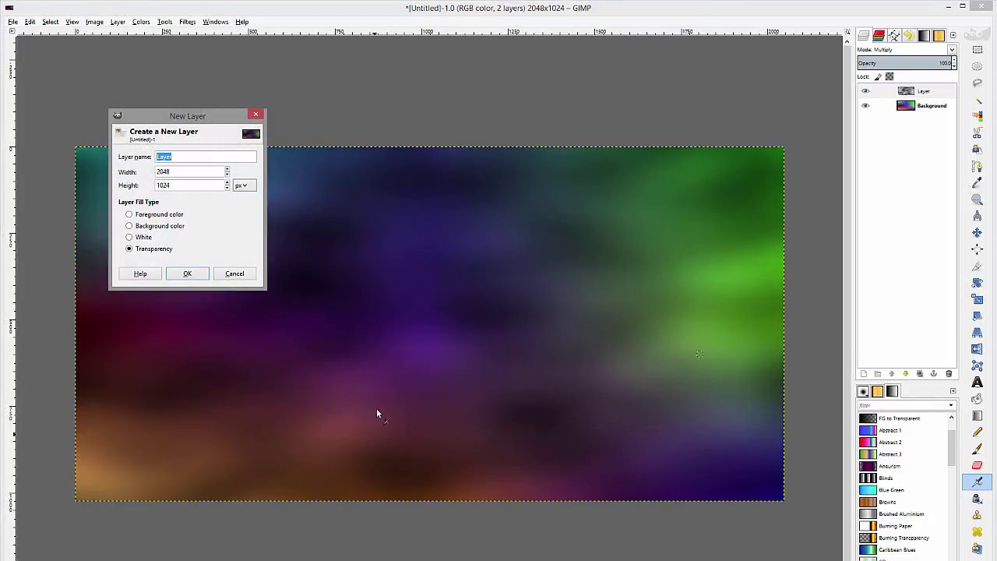
pyautogui.click(187, 274)
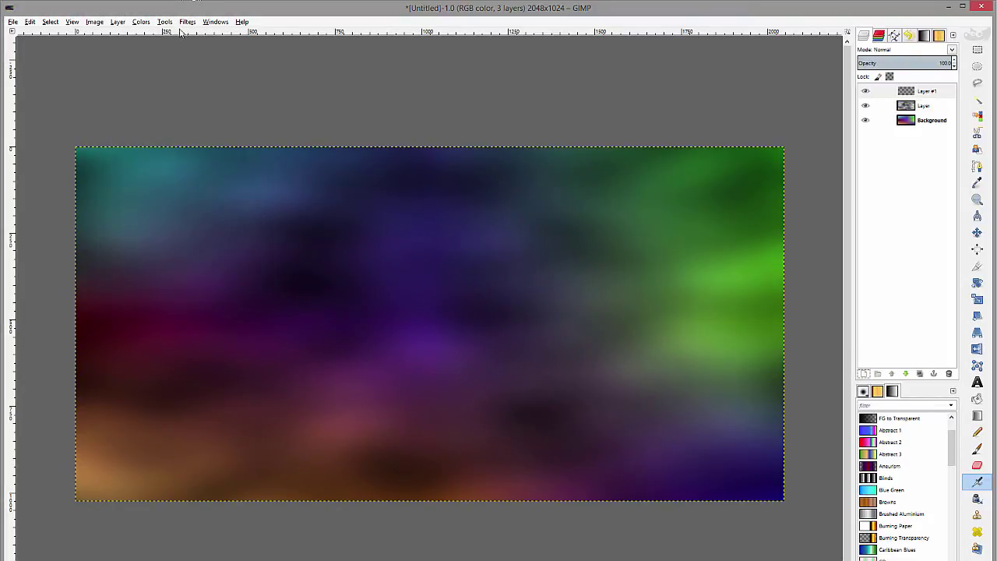
pyautogui.click(187, 21)
pyautogui.moveTo(258, 175)
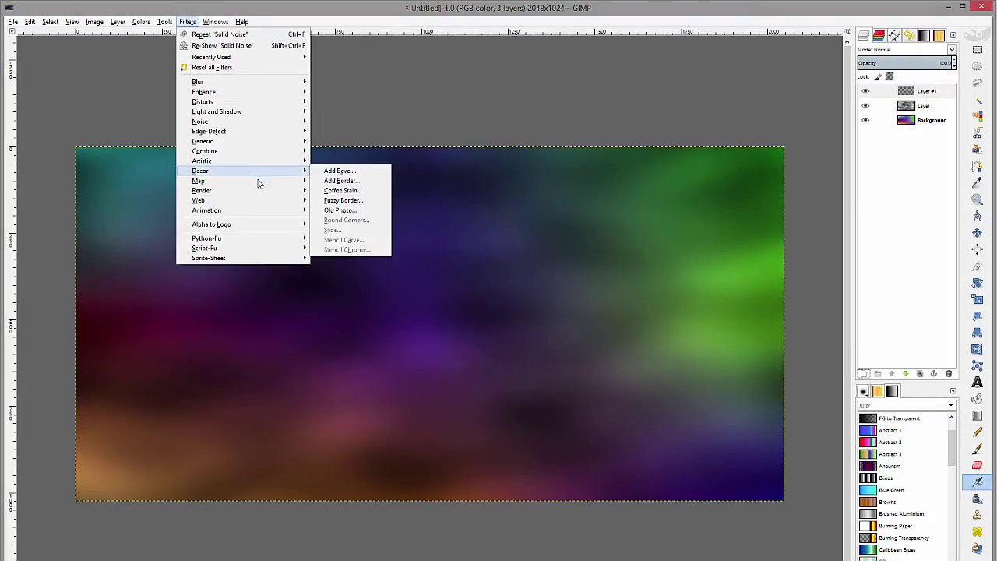
pyautogui.moveTo(258, 202)
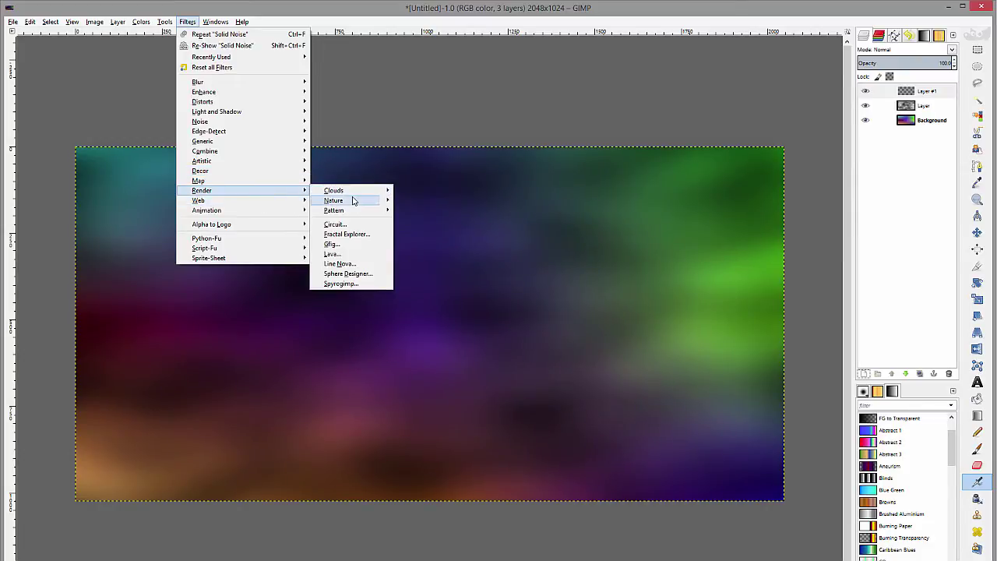
pyautogui.moveTo(354, 191)
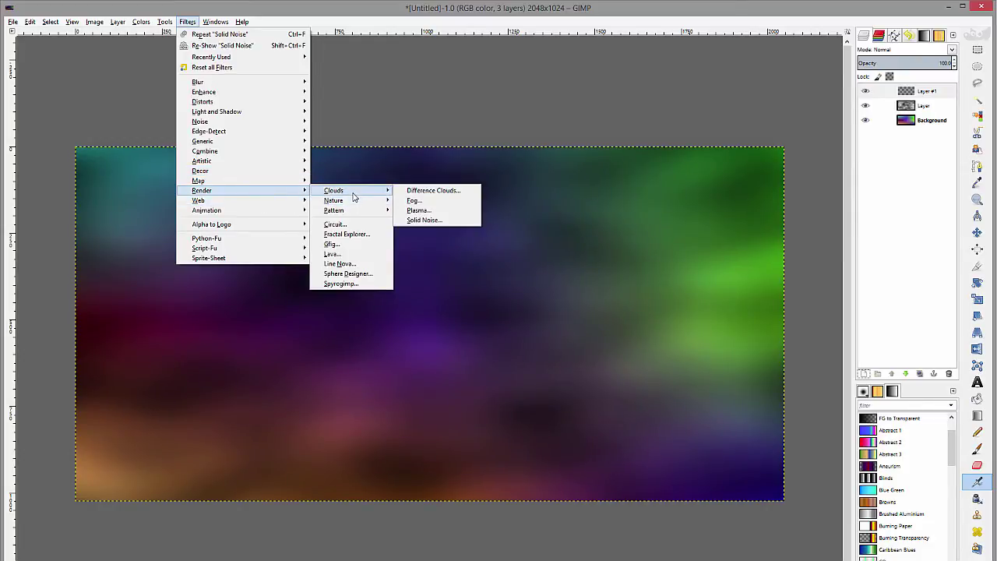
pyautogui.click(425, 220)
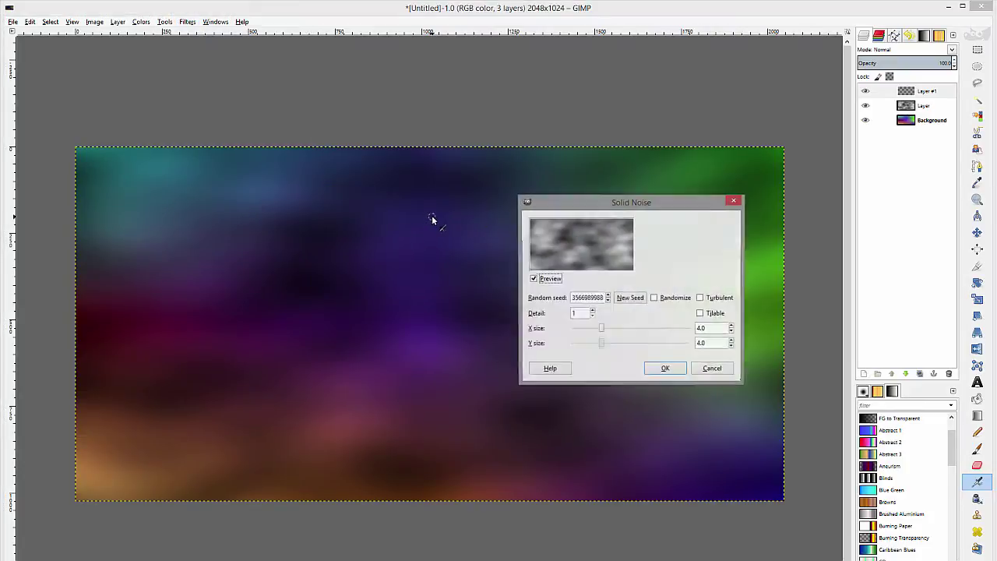
pyautogui.click(634, 301)
pyautogui.click(634, 301)
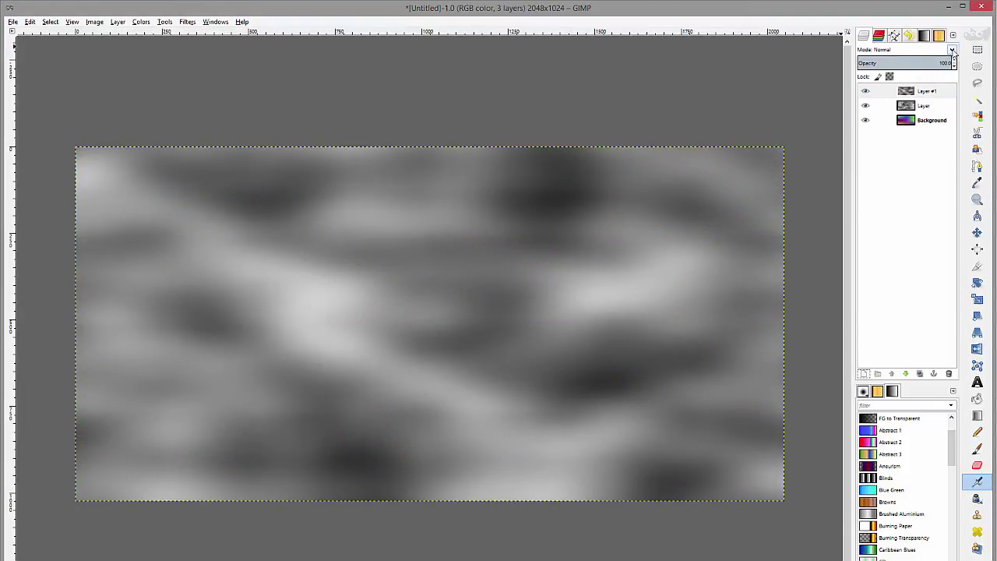
# - Set the noise layer to Burn mode at 50.0 opacity
pyautogui.click(951, 49)
pyautogui.click(932, 150)
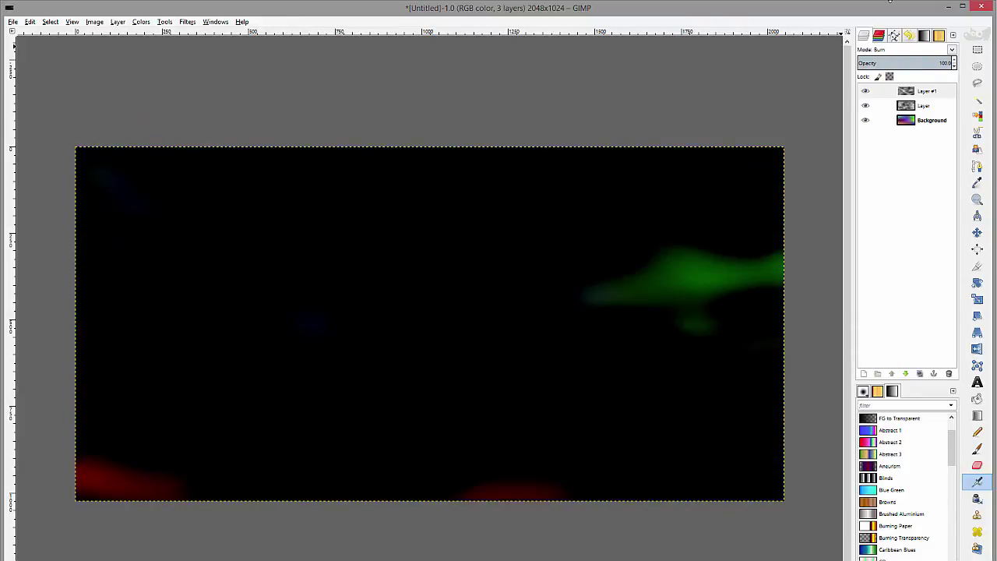
pyautogui.click(955, 68)
pyautogui.click(955, 68)
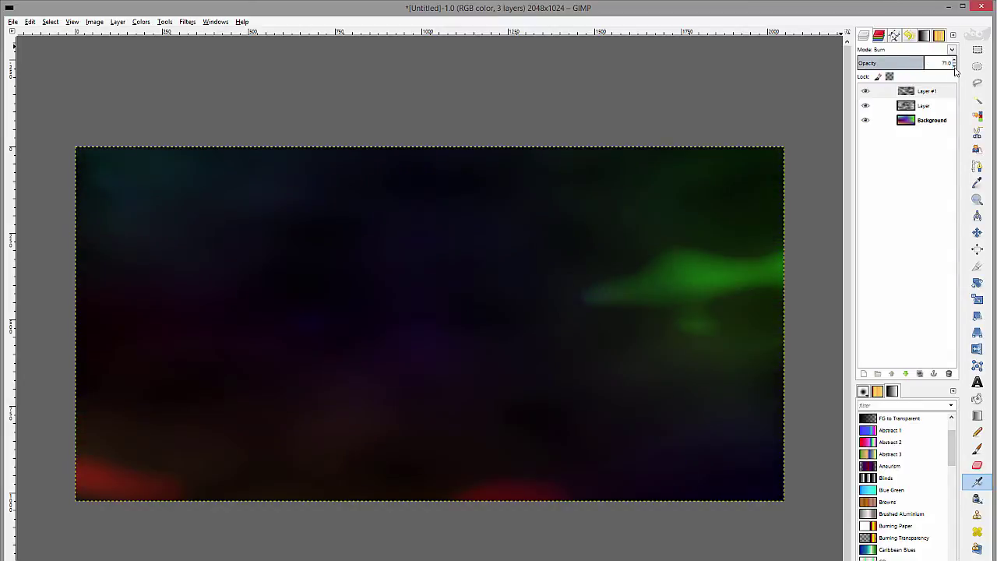
pyautogui.click(955, 68)
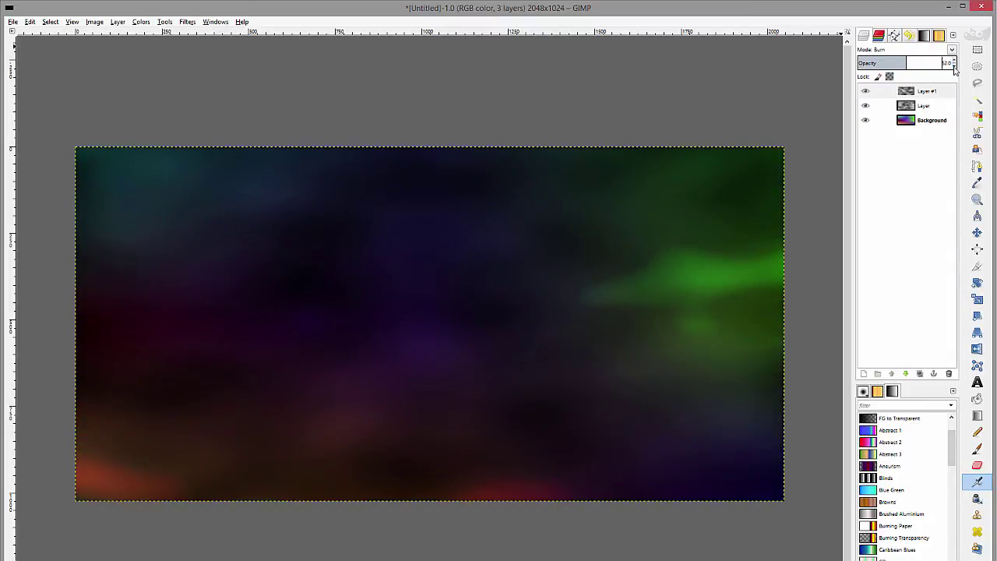
pyautogui.click(954, 62)
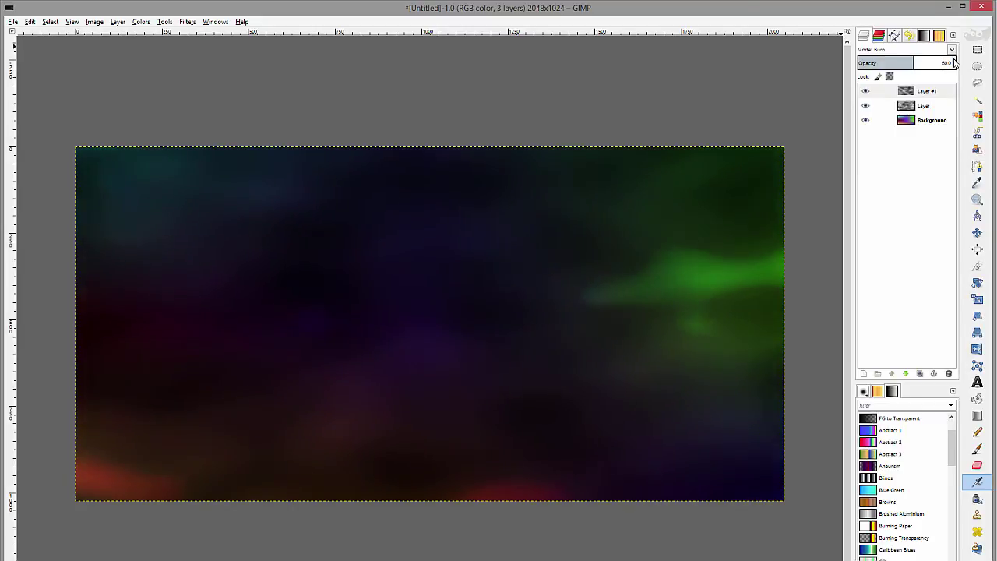
pyautogui.click(955, 63)
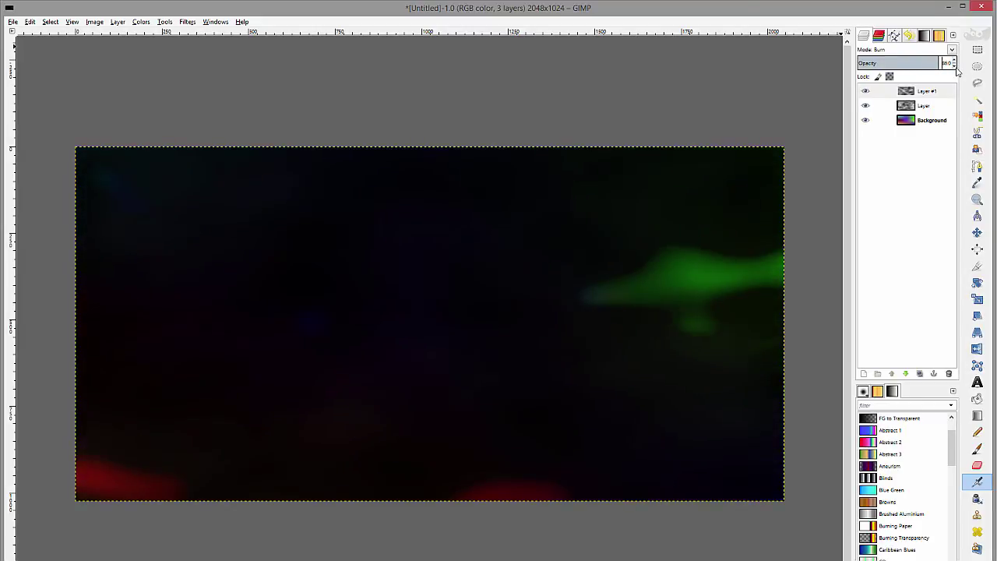
pyautogui.click(956, 68)
pyautogui.click(956, 68)
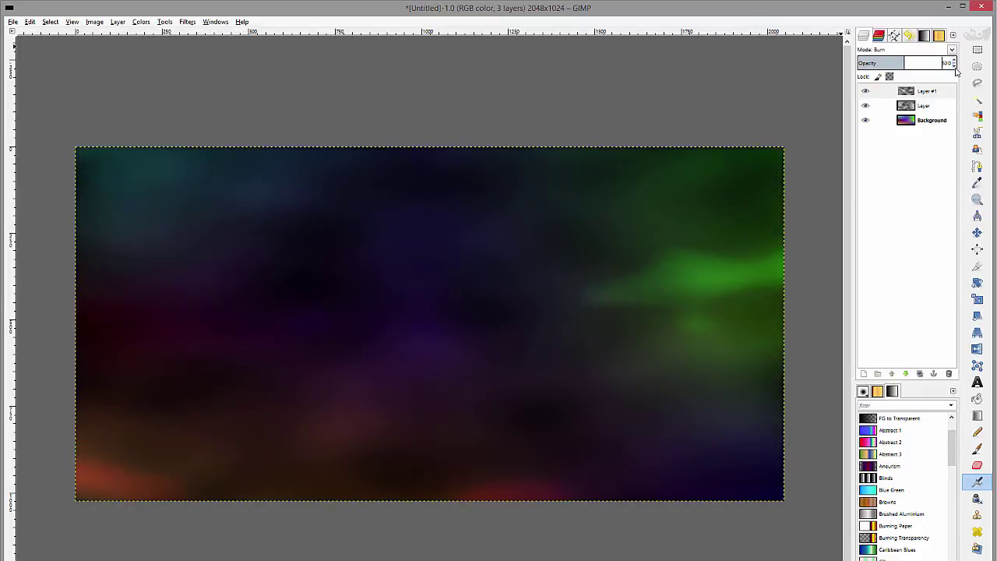
pyautogui.click(917, 200)
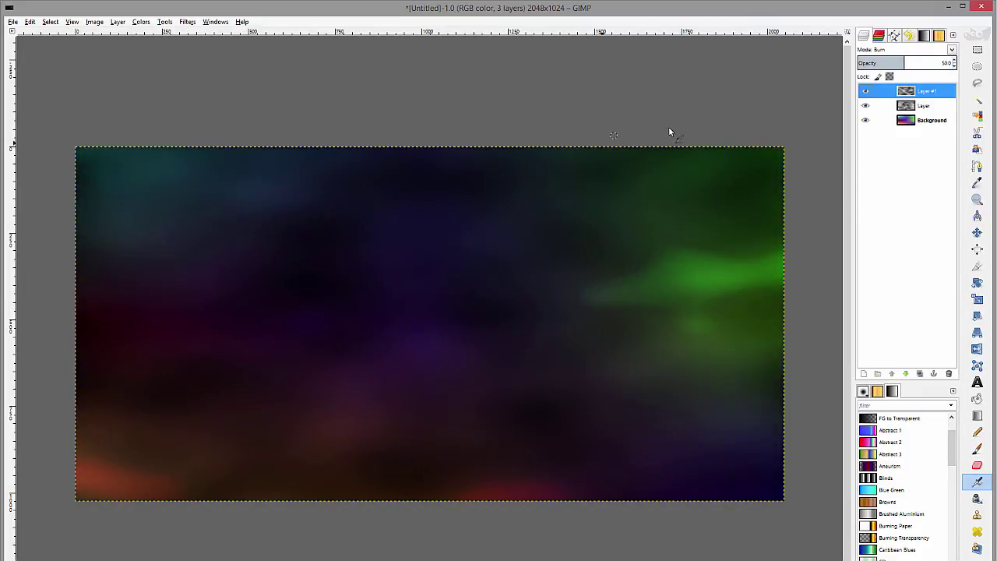
# - Add Layer #2 and fill it with an FG to BG (RGB) gradient, white top to black bottom
pyautogui.click(863, 374)
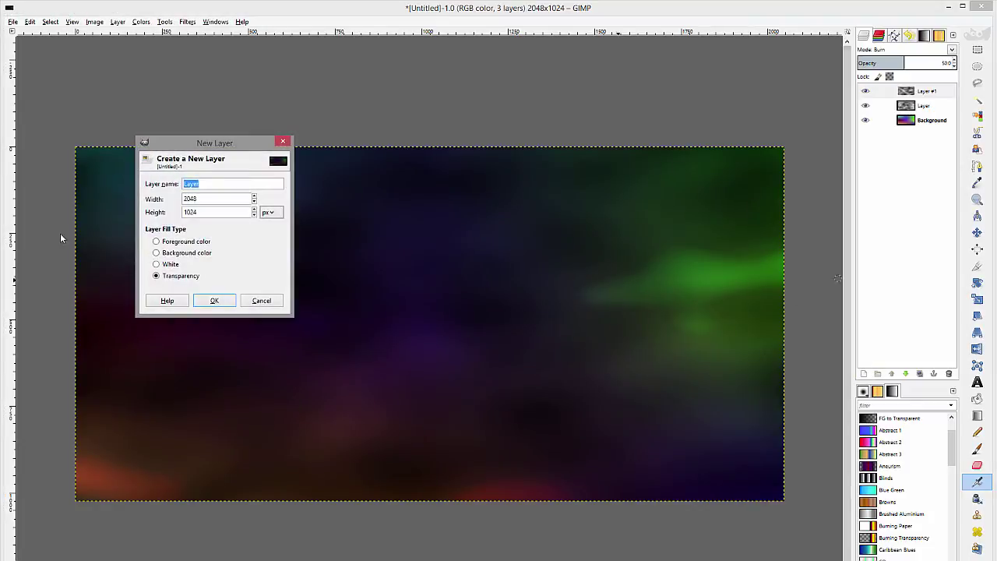
pyautogui.click(209, 297)
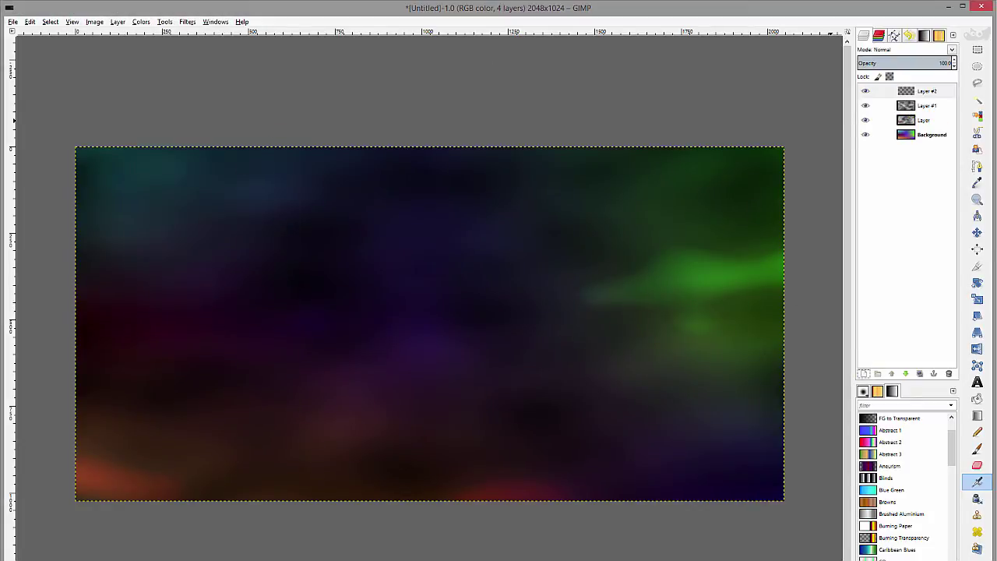
pyautogui.moveTo(953, 449); pyautogui.dragTo(955, 424)
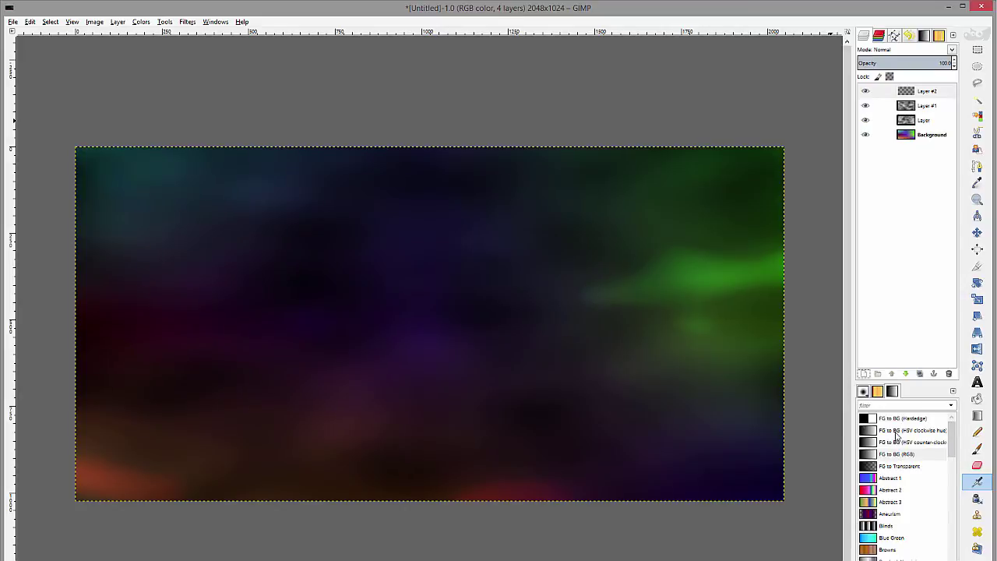
pyautogui.doubleClick(904, 455)
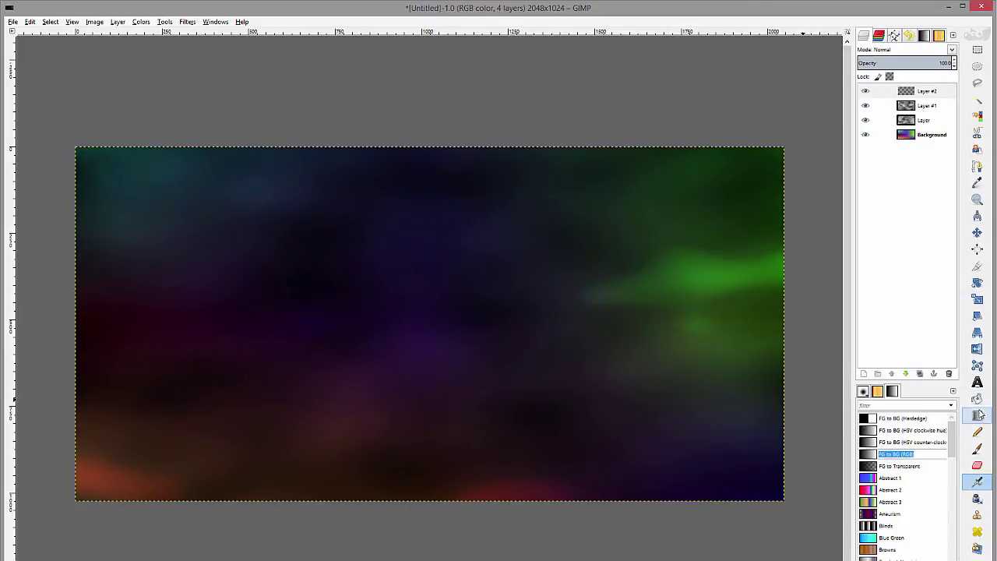
pyautogui.click(977, 415)
pyautogui.moveTo(416, 422); pyautogui.dragTo(417, 265)
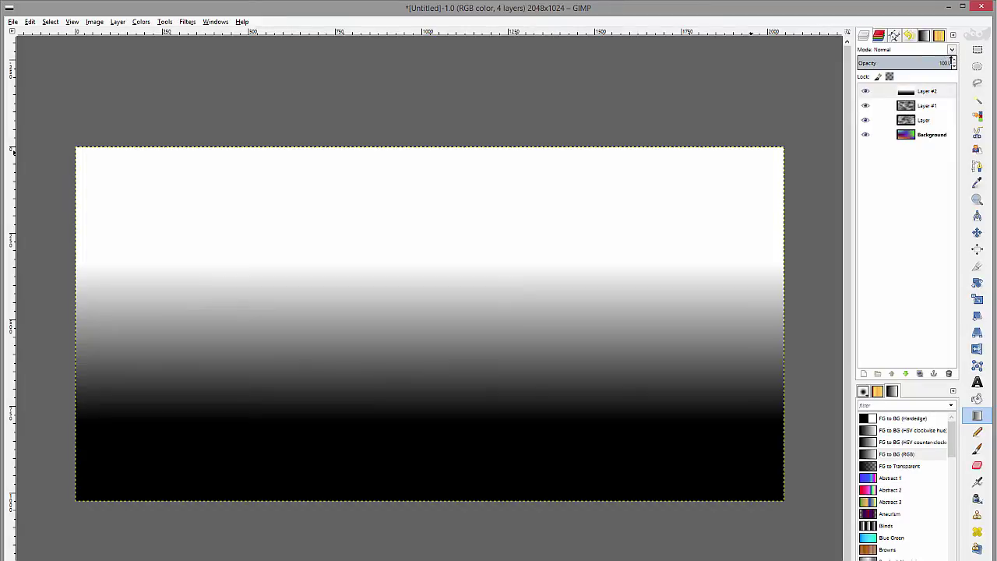
# - Set Layer #2 to Multiply mode and lower its opacity to about 67
pyautogui.click(951, 50)
pyautogui.click(925, 79)
pyautogui.press('Up')
pyautogui.press('Up')
pyautogui.press('Up')
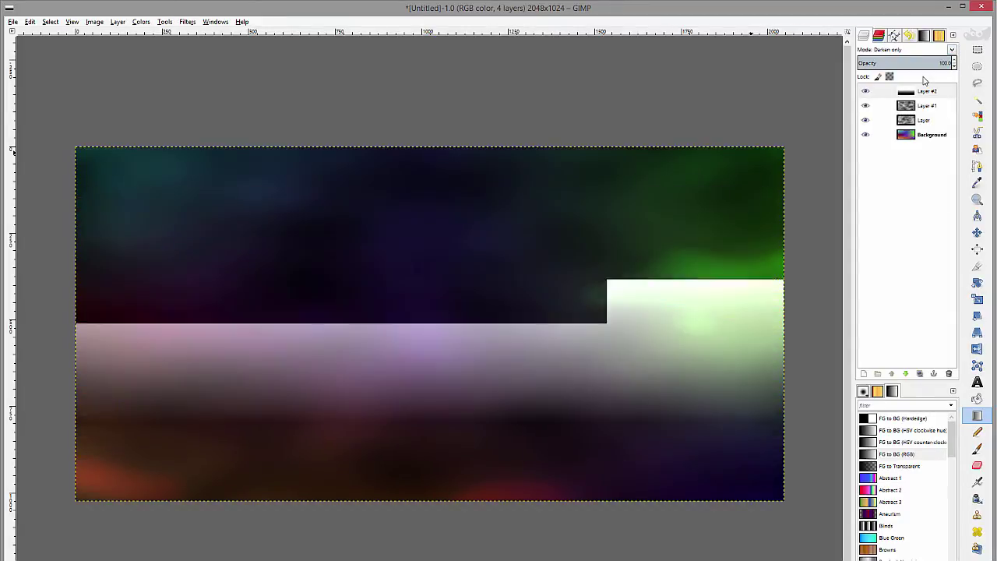
pyautogui.press('Down')
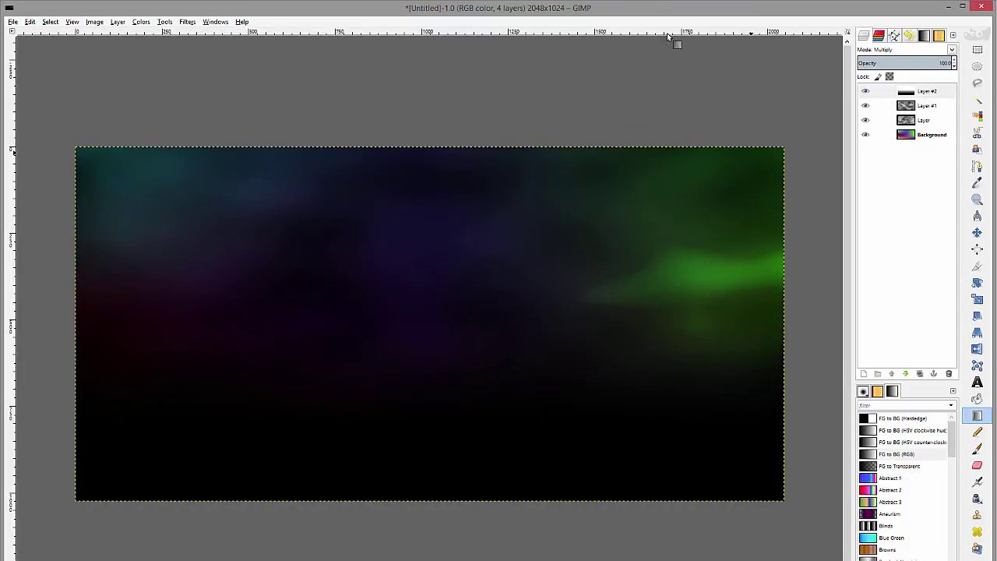
pyautogui.scroll(-19, 951, 64)
pyautogui.scroll(-7, 955, 70)
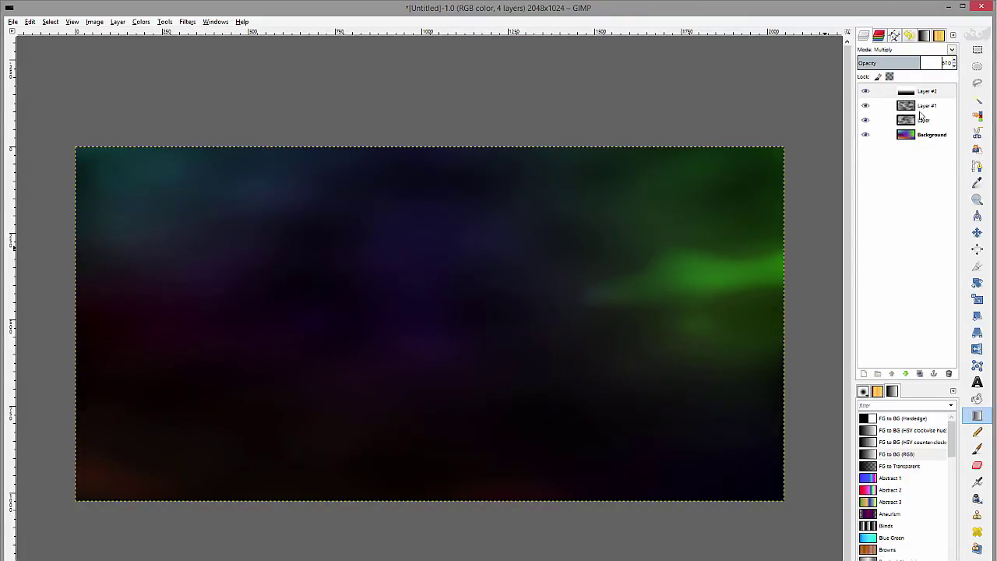
# - Duplicate the gradient layer and flip the copy upside down
pyautogui.click(920, 374)
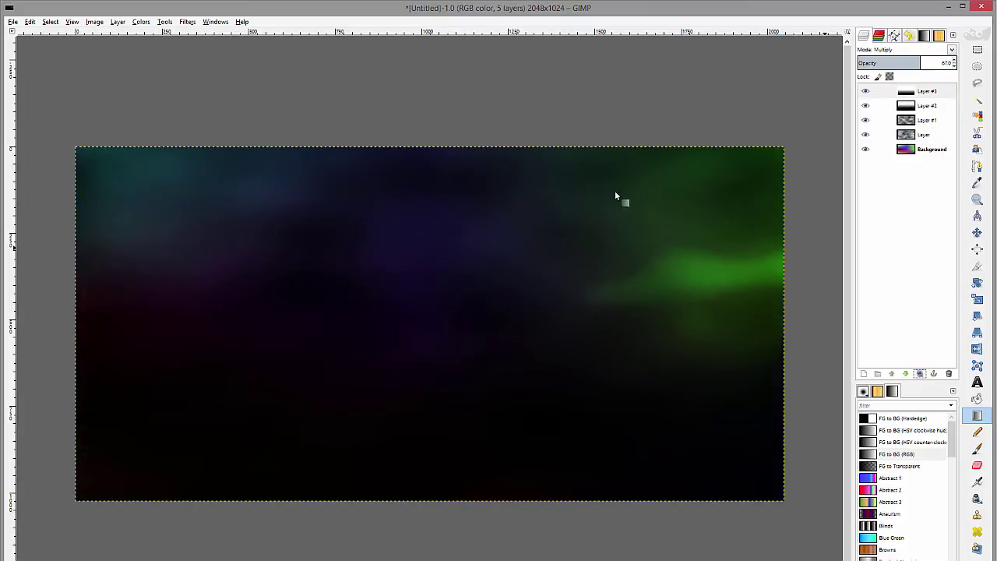
pyautogui.click(115, 22)
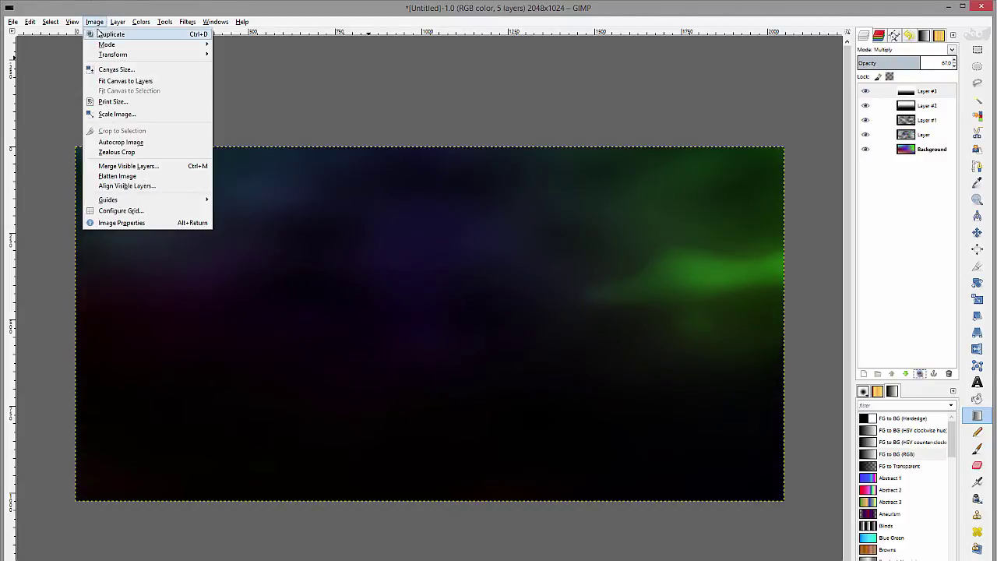
pyautogui.moveTo(95, 22)
pyautogui.moveTo(109, 48)
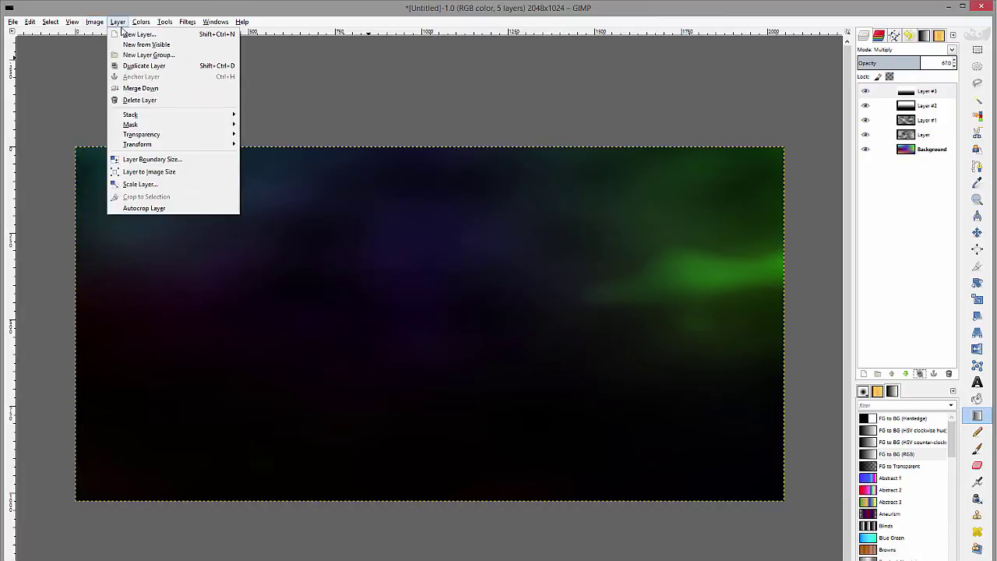
pyautogui.moveTo(143, 23)
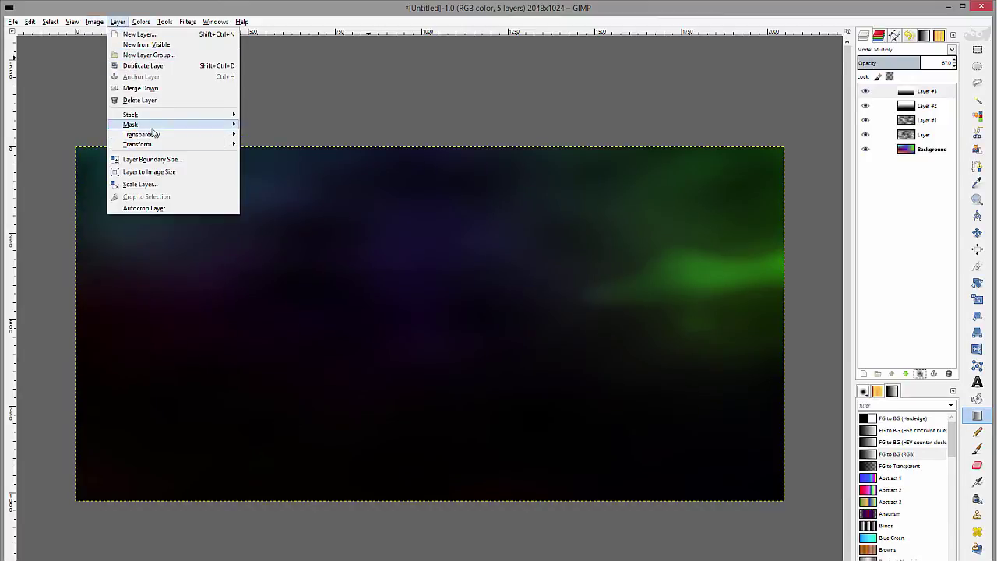
pyautogui.moveTo(165, 146)
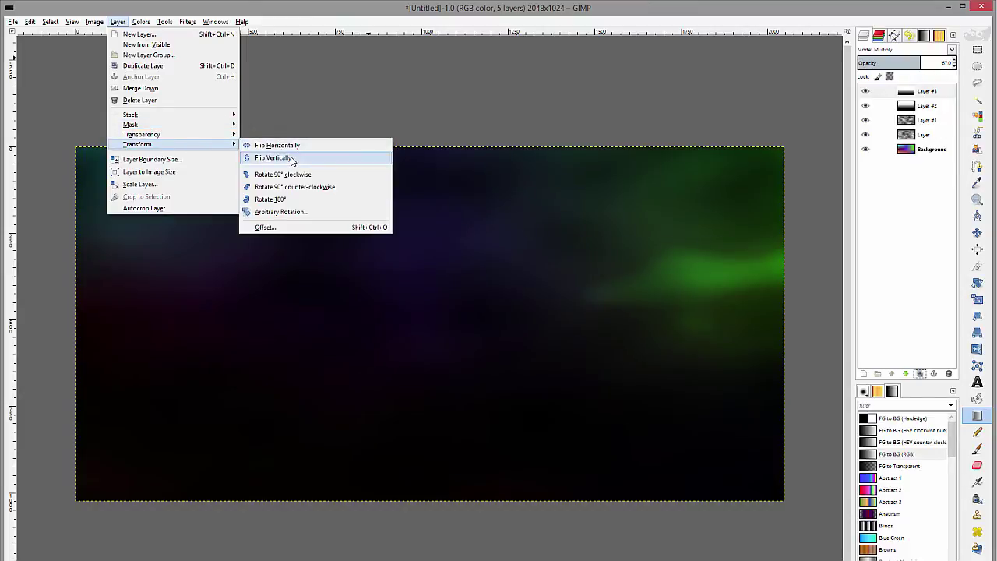
pyautogui.click(292, 159)
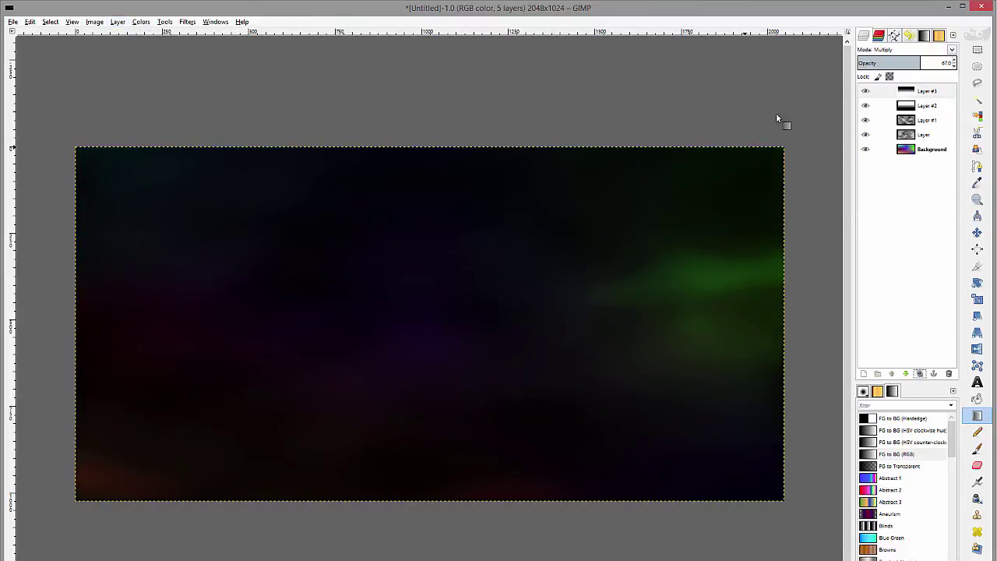
# - Lower 'Layer' opacity to about 57, then edit Layer #3's opacity value
pyautogui.scroll(-10, 957, 72)
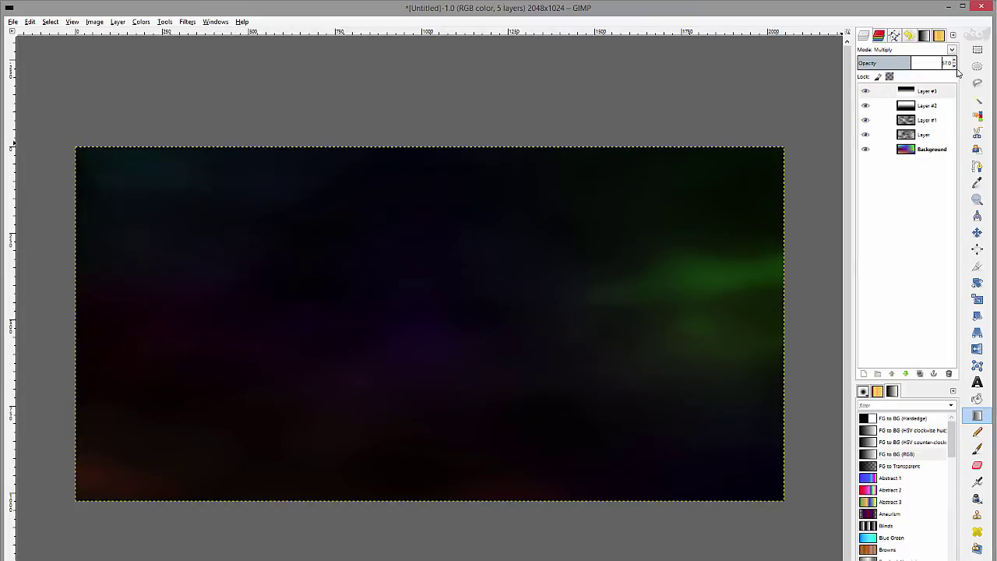
pyautogui.click(929, 121)
pyautogui.scroll(-17, 957, 72)
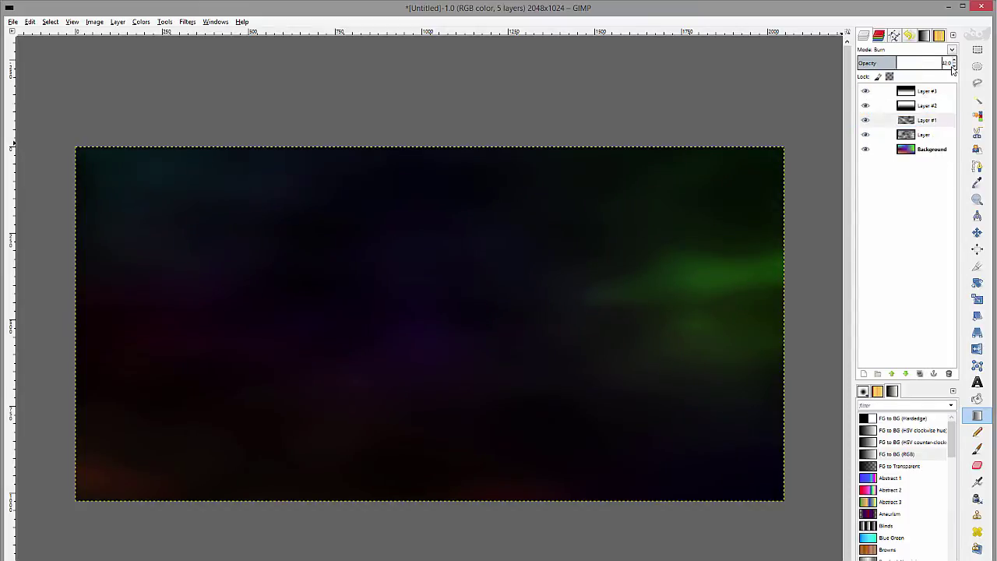
pyautogui.click(884, 134)
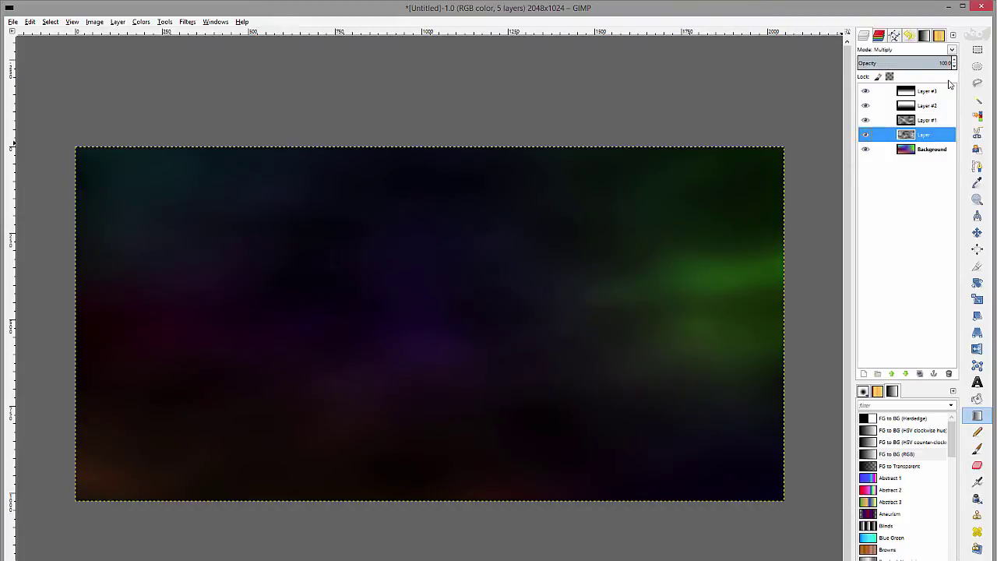
pyautogui.scroll(-20, 956, 71)
pyautogui.scroll(-13, 958, 72)
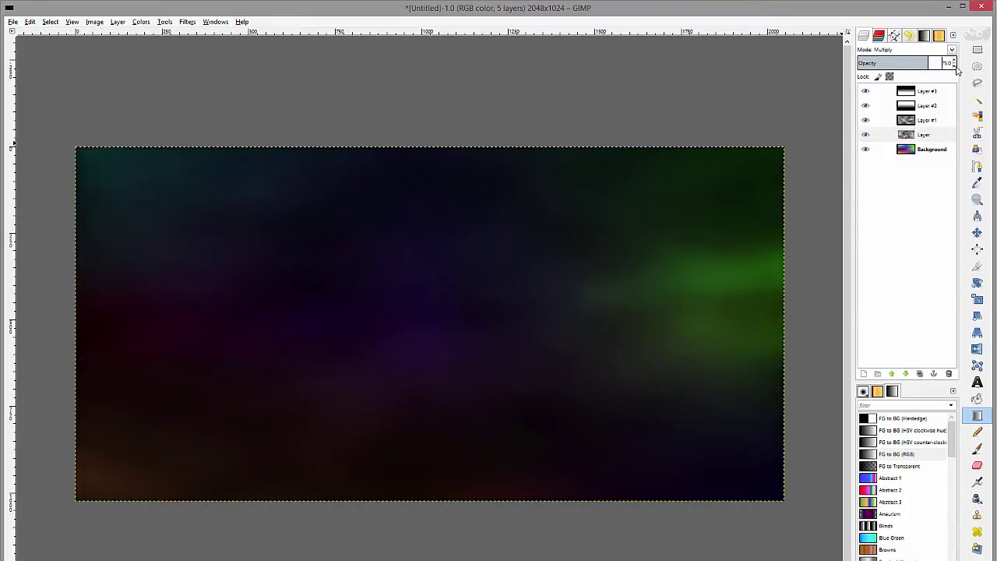
pyautogui.scroll(-10, 956, 72)
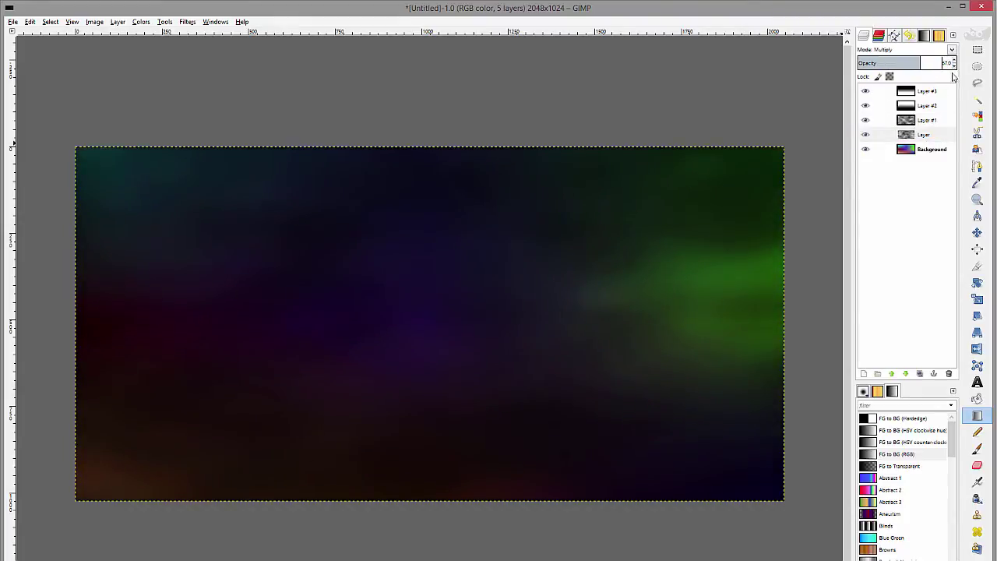
pyautogui.click(951, 86)
pyautogui.click(952, 63)
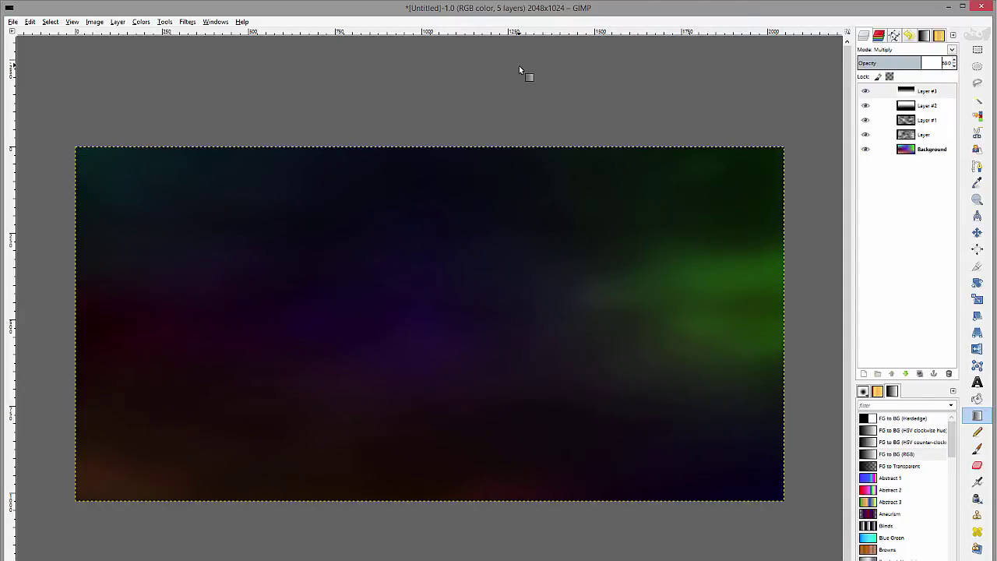
# - In the Export dialog, browse to Documents\Blender Folder\Textures
pyautogui.click(12, 21)
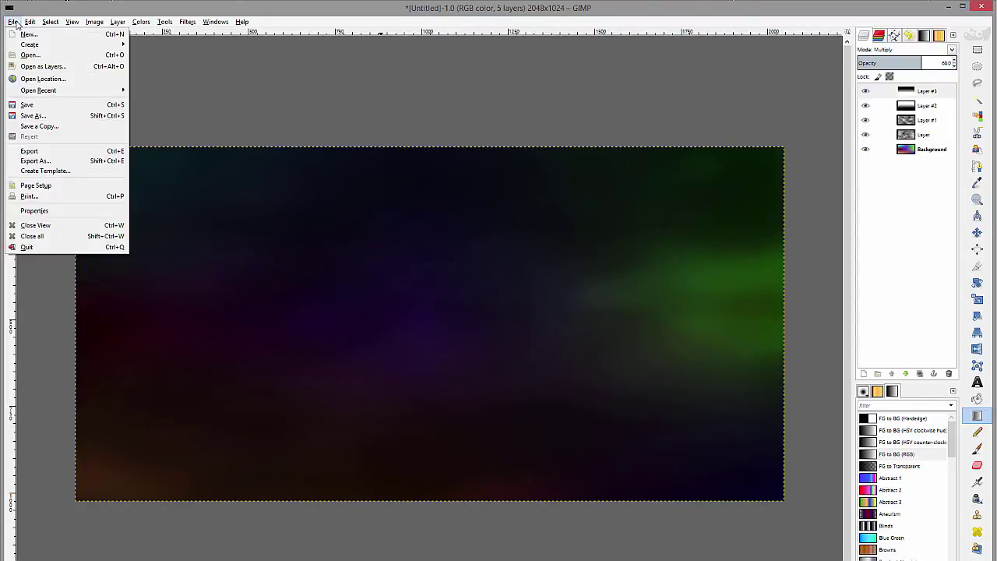
pyautogui.click(76, 162)
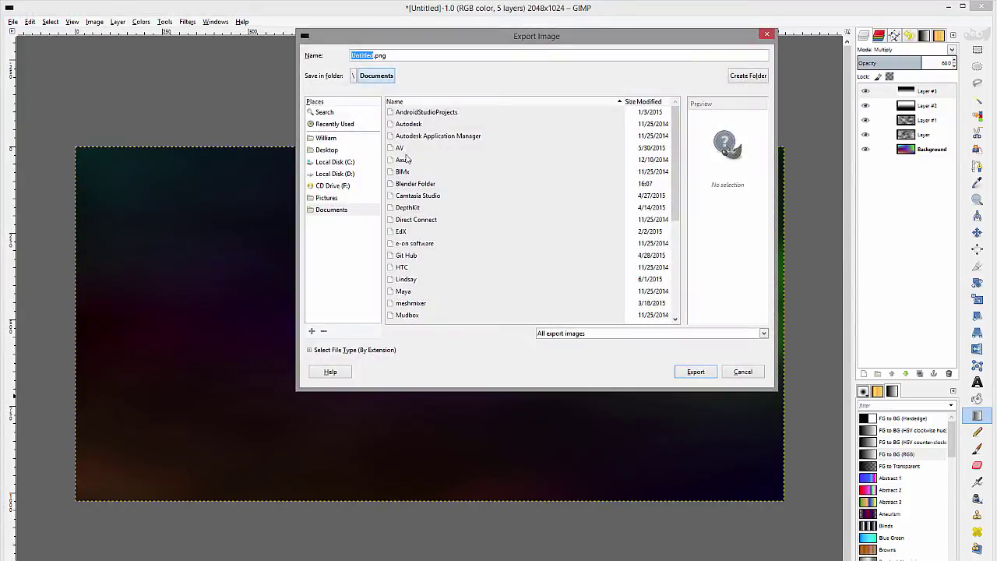
pyautogui.click(343, 174)
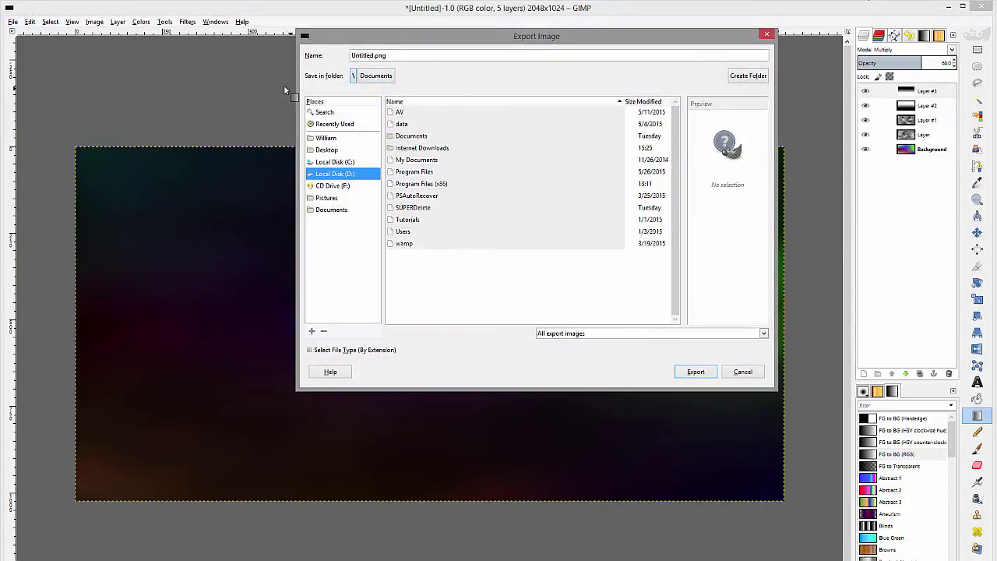
pyautogui.doubleClick(407, 243)
pyautogui.doubleClick(418, 220)
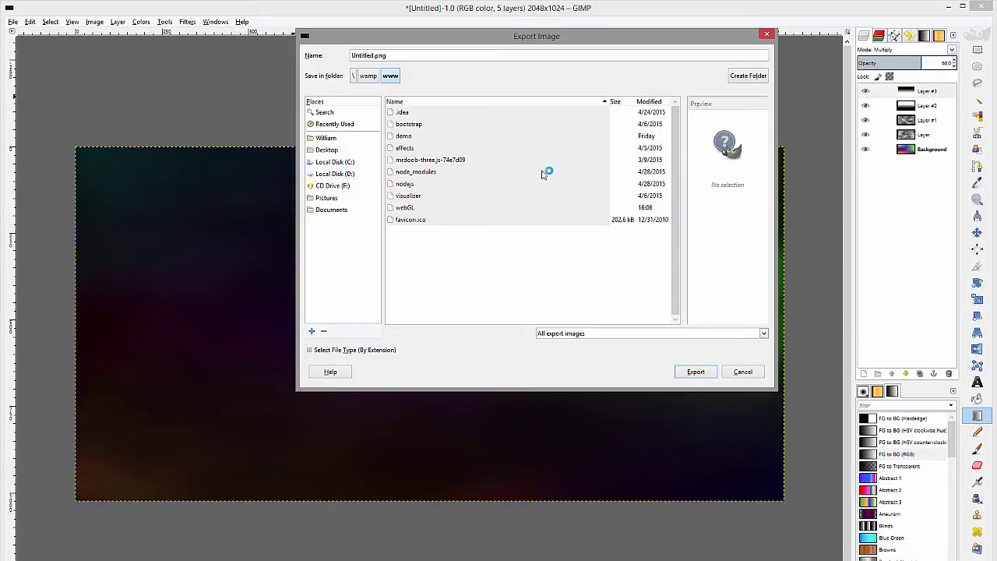
pyautogui.doubleClick(441, 210)
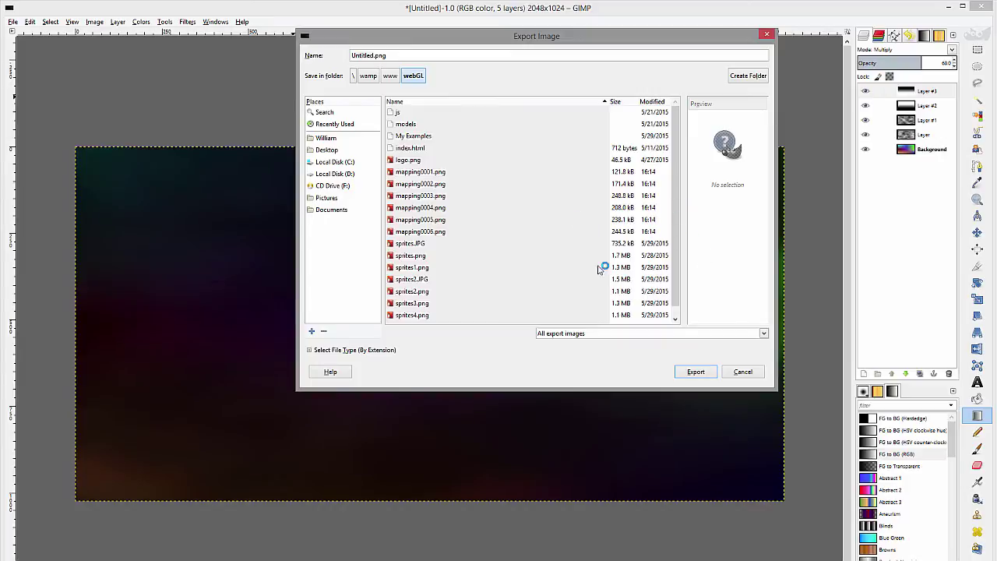
pyautogui.scroll(-1, 681, 285)
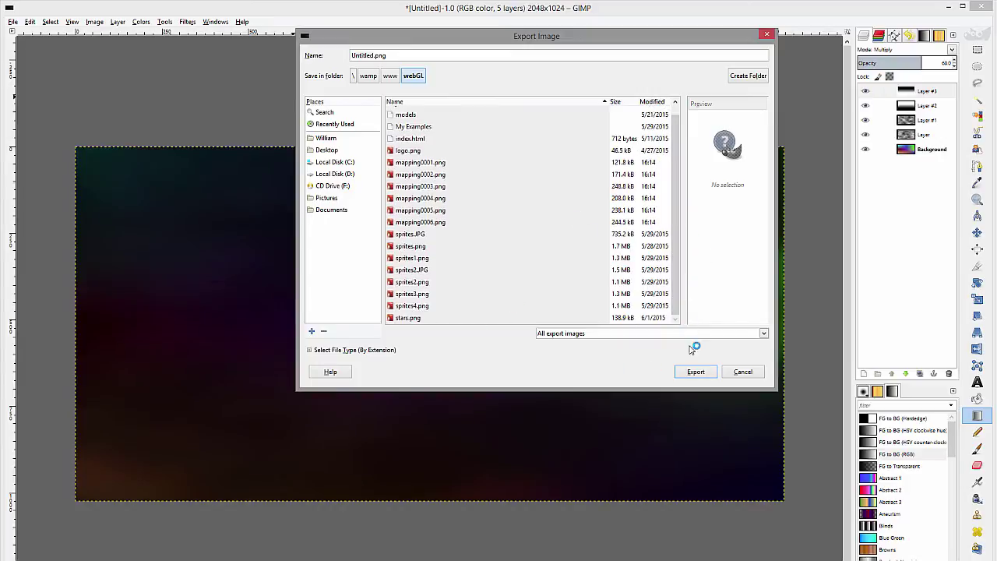
pyautogui.click(335, 174)
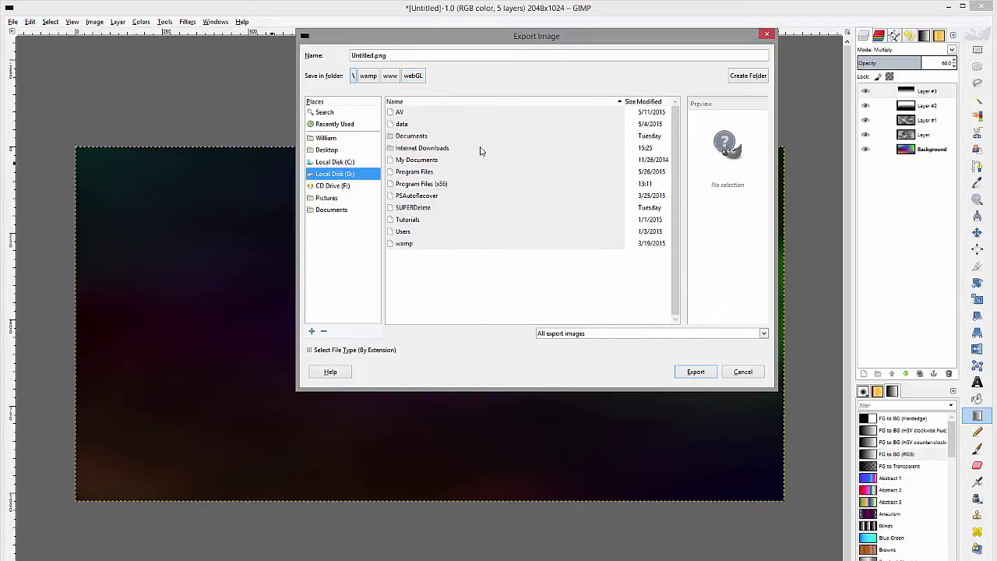
pyautogui.click(439, 136)
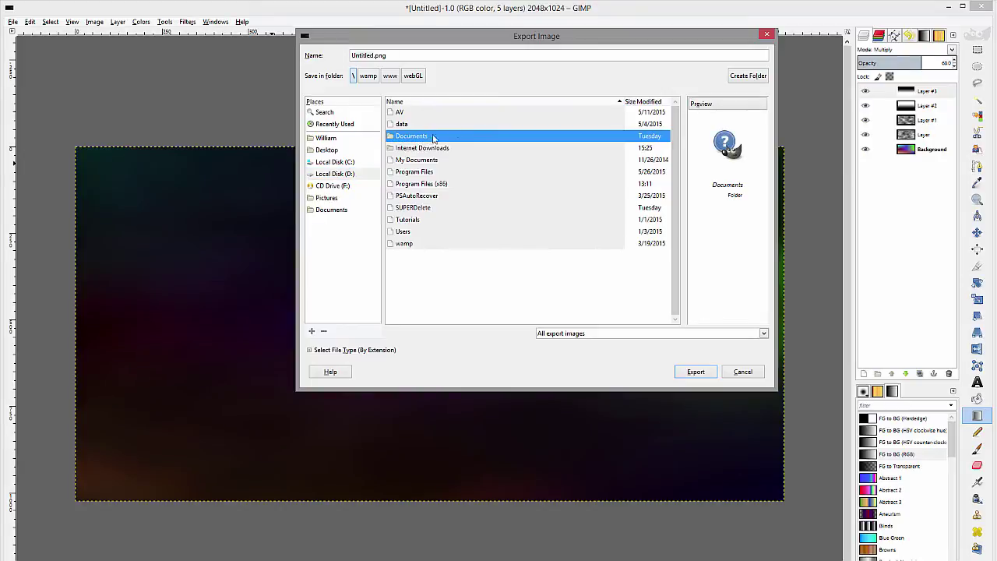
pyautogui.doubleClick(481, 136)
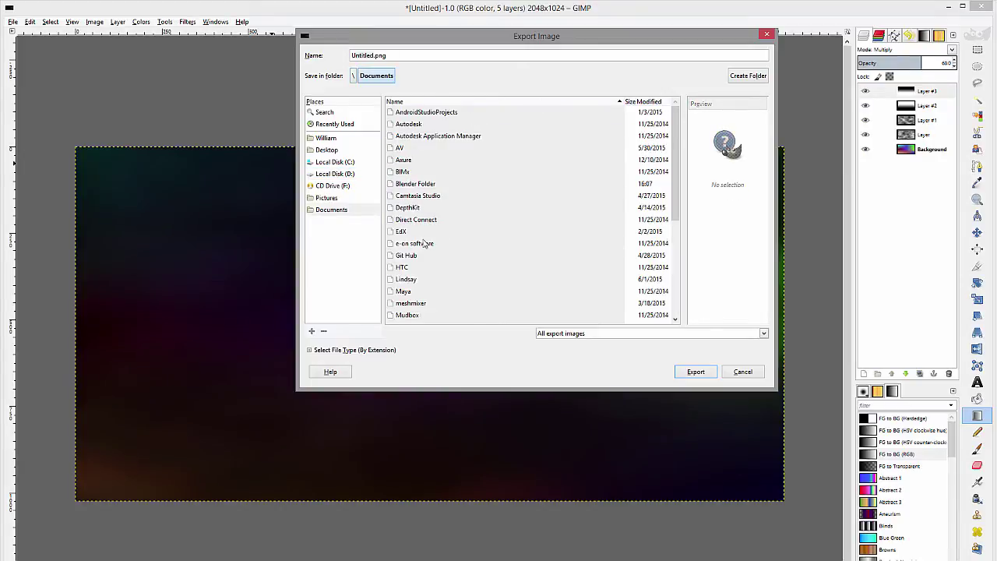
pyautogui.doubleClick(421, 184)
pyautogui.doubleClick(421, 187)
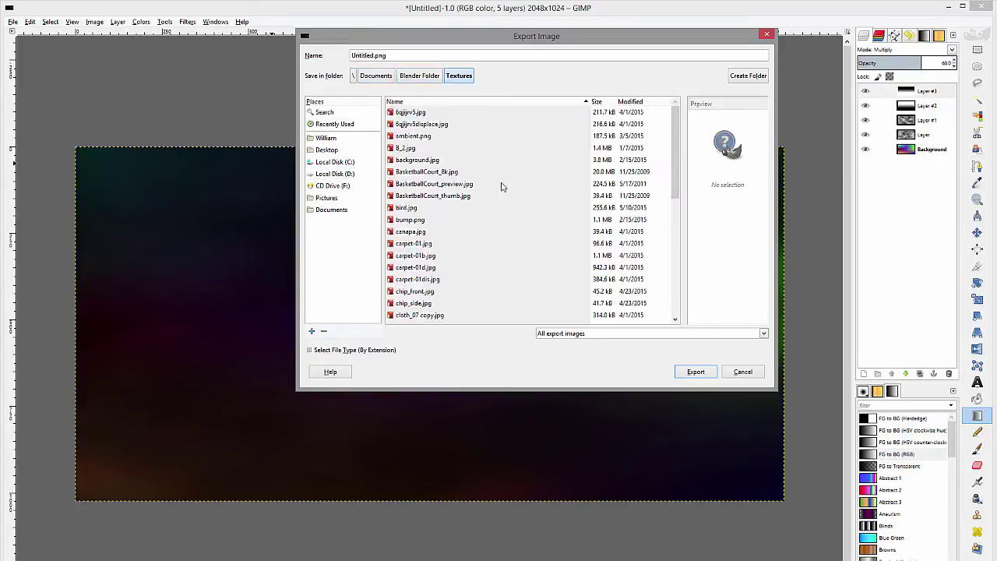
pyautogui.scroll(-5, 574, 251)
# - Export the image as space_tex.png, confirming the PNG export settings
pyautogui.click(449, 56)
pyautogui.hotkey('ctrl', 'a')
pyautogui.write('space_tex')
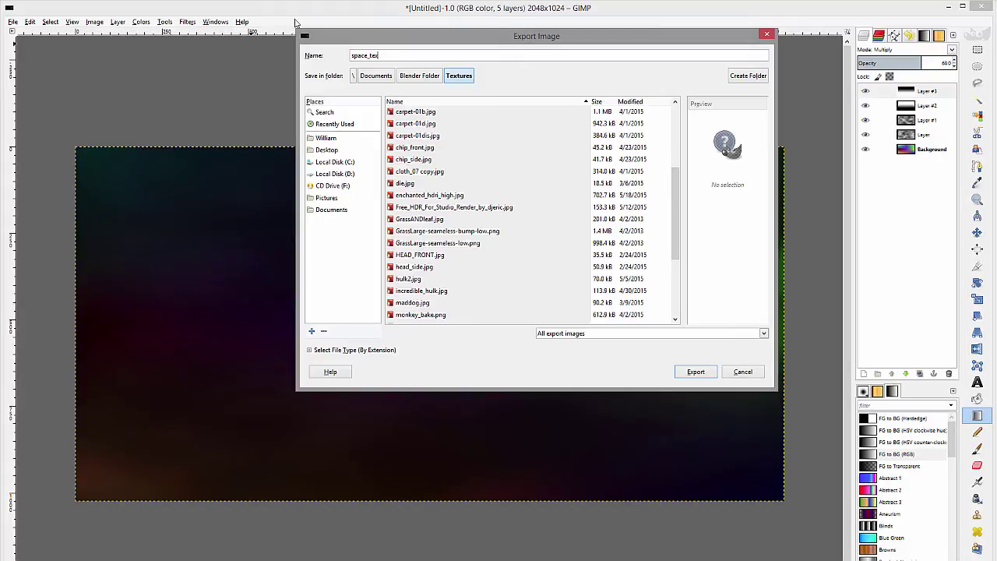
pyautogui.click(694, 372)
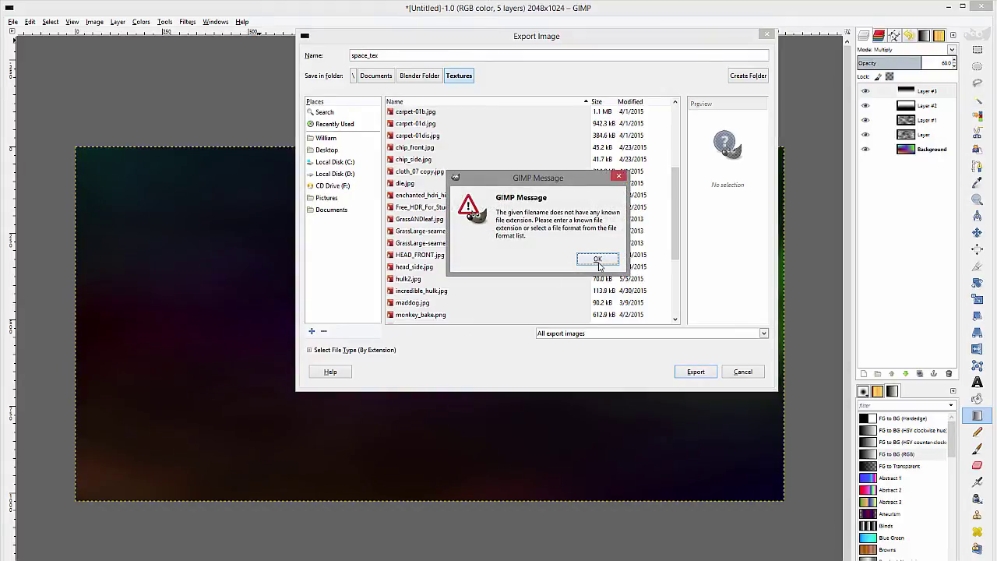
pyautogui.click(597, 260)
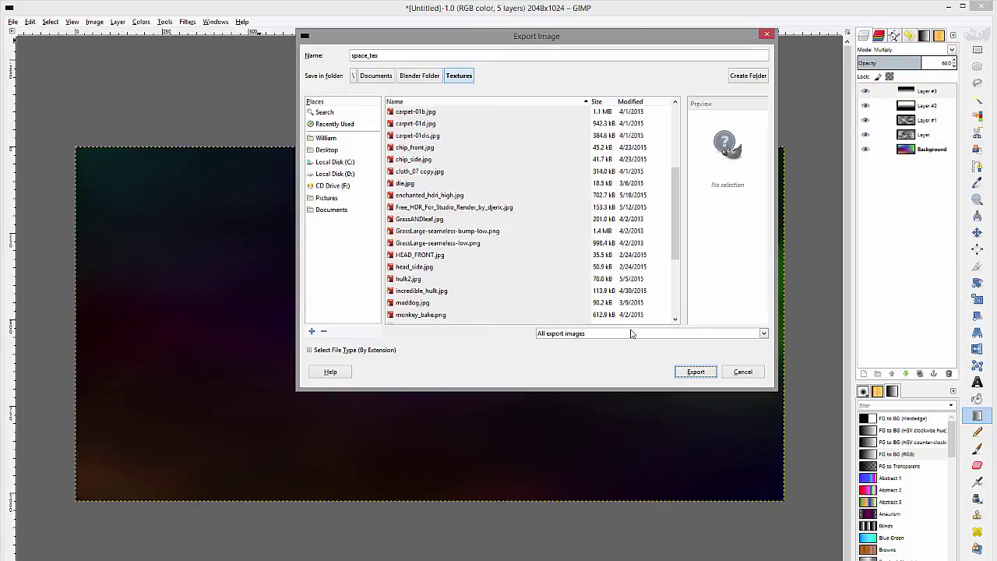
pyautogui.click(440, 57)
pyautogui.click(693, 372)
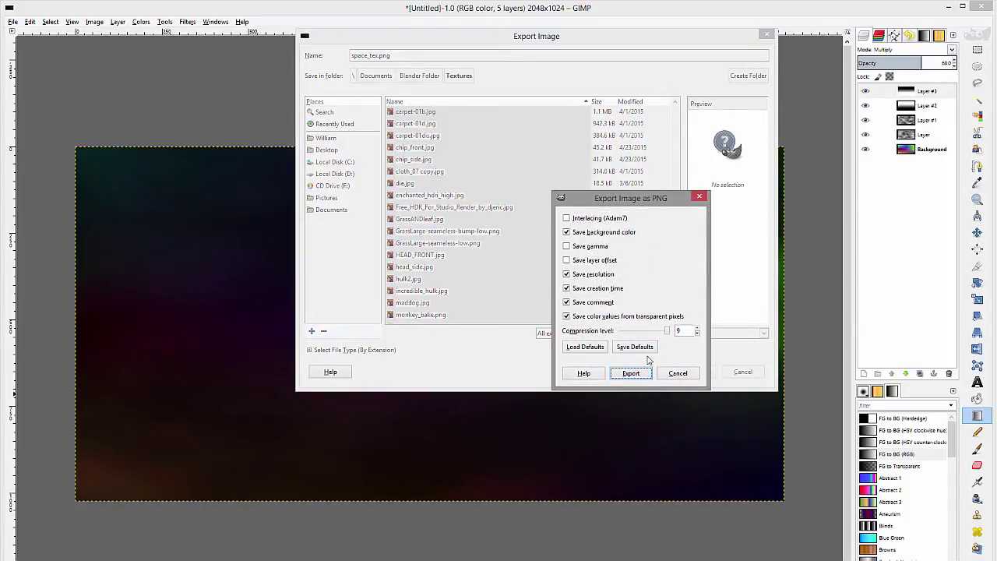
pyautogui.click(641, 374)
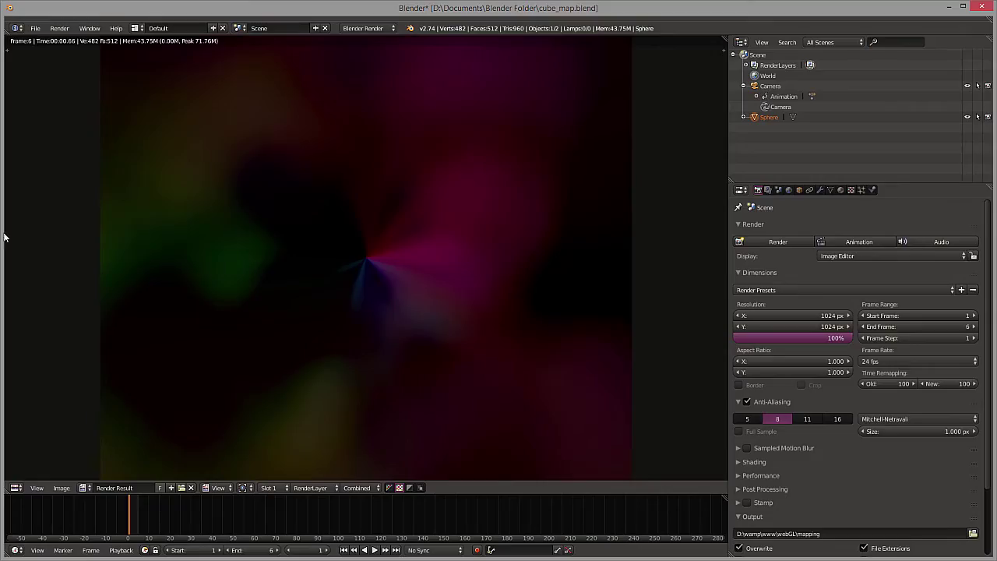
# - Return to the 3D view and display the sphere in Wireframe shading
pyautogui.press('Escape')
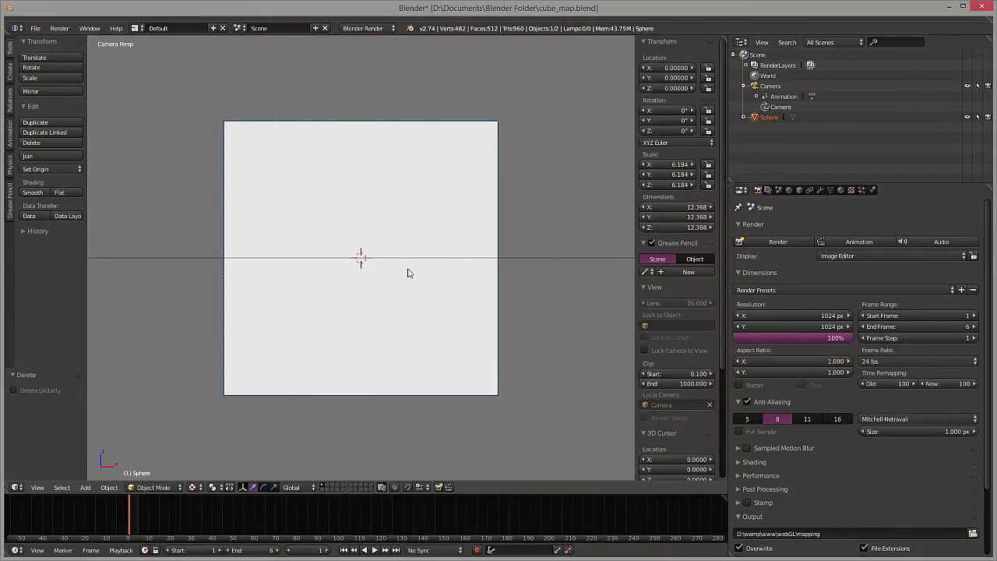
pyautogui.press('KP_1')
pyautogui.moveTo(452, 185); pyautogui.dragTo(357, 248, button='middle')
pyautogui.click(191, 486)
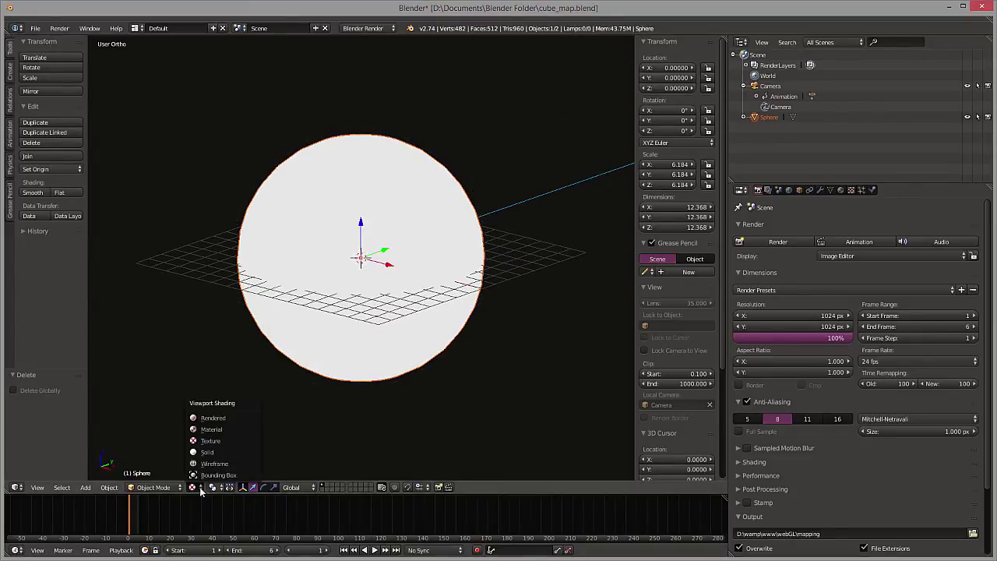
pyautogui.click(220, 465)
pyautogui.moveTo(149, 366)
pyautogui.mouseDown(button='middle')
pyautogui.moveTo(348, 214)
pyautogui.moveTo(260, 182)
pyautogui.mouseUp(button='middle')
pyautogui.scroll(6, 473, 330)
pyautogui.scroll(-5, 507, 307)
pyautogui.moveTo(507, 307); pyautogui.dragTo(507, 279, button='middle')
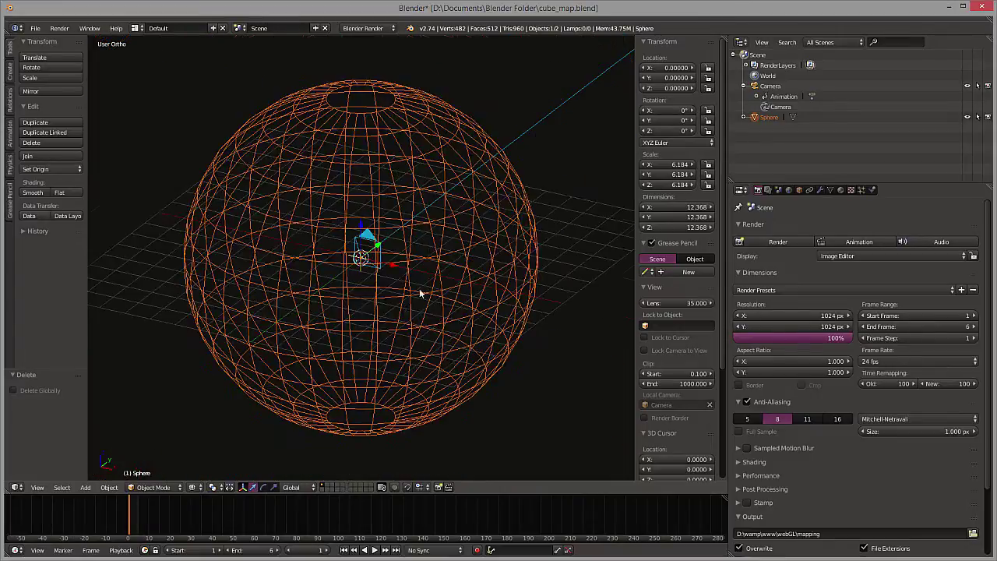
pyautogui.scroll(3, 506, 278)
# - Check the camera's lens field of view, then reselect the Sphere
pyautogui.click(781, 107)
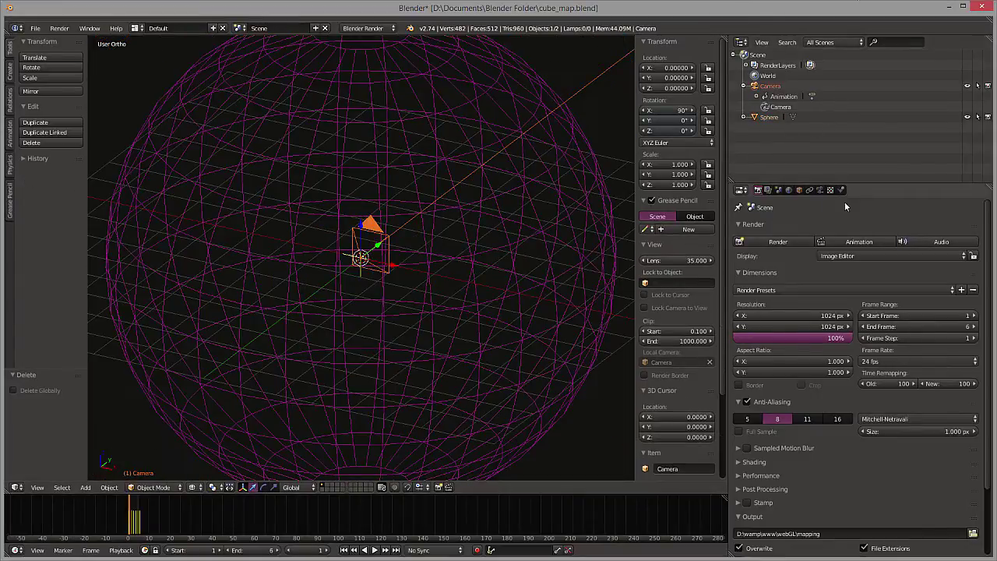
pyautogui.click(819, 190)
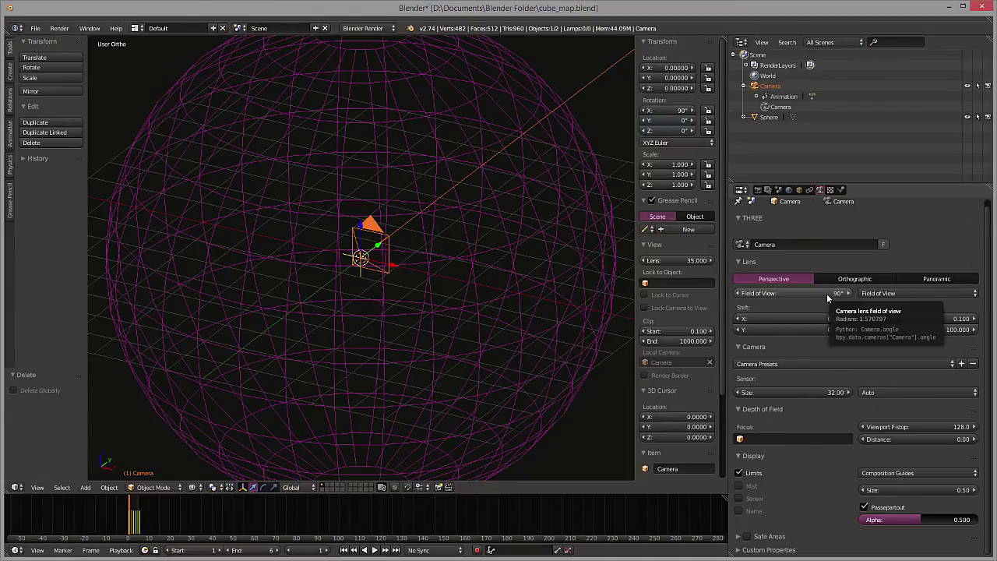
pyautogui.click(771, 117)
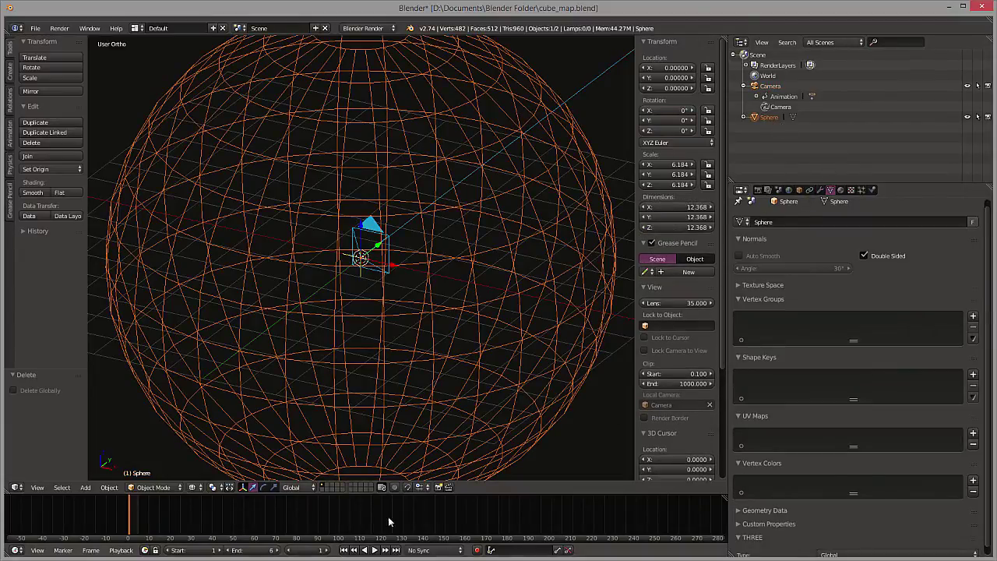
pyautogui.moveTo(347, 211); pyautogui.dragTo(281, 111, button='middle')
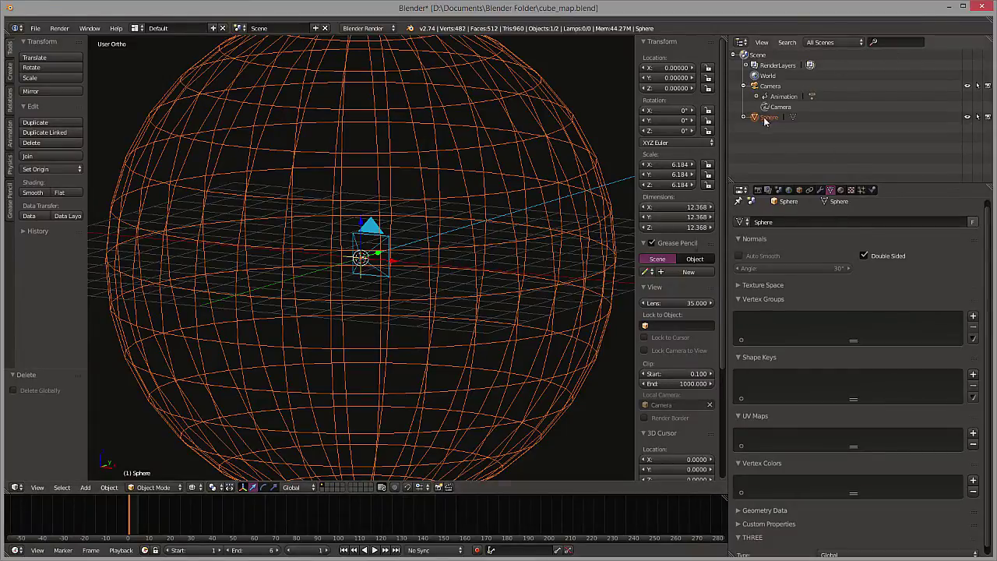
# - Select the camera and step through its rotation keyframes from frame 1 to frame 6
pyautogui.click(769, 86)
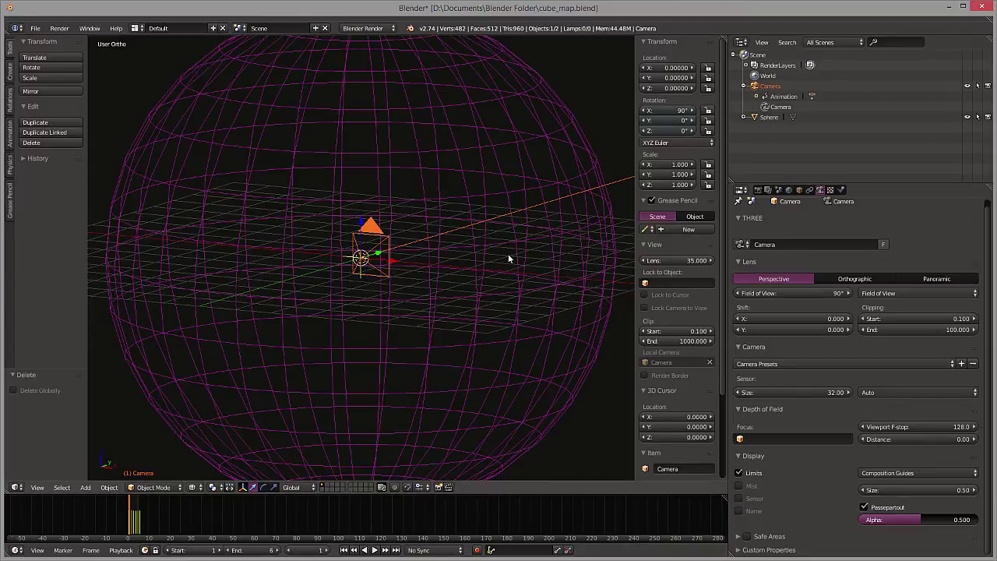
pyautogui.click(385, 550)
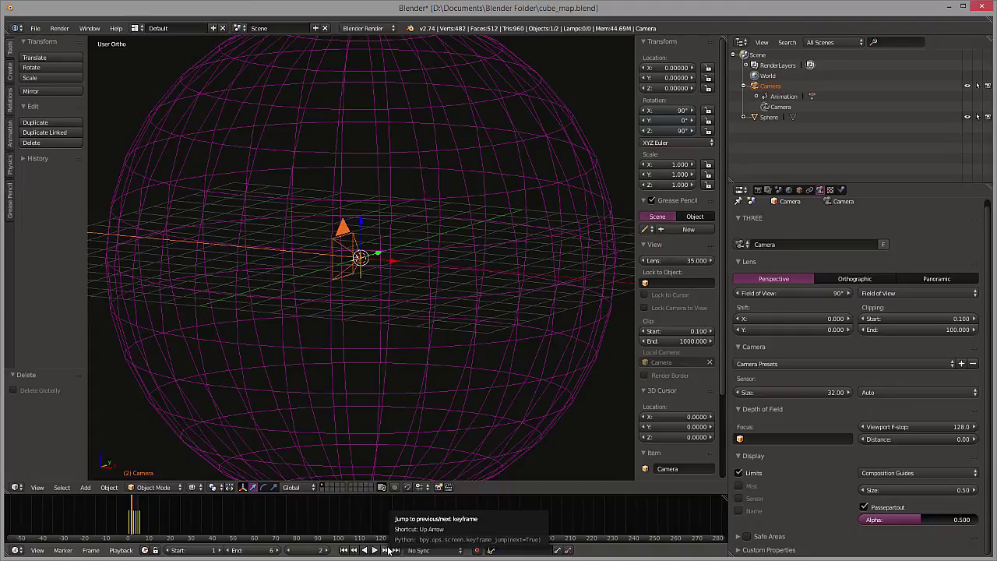
pyautogui.click(387, 551)
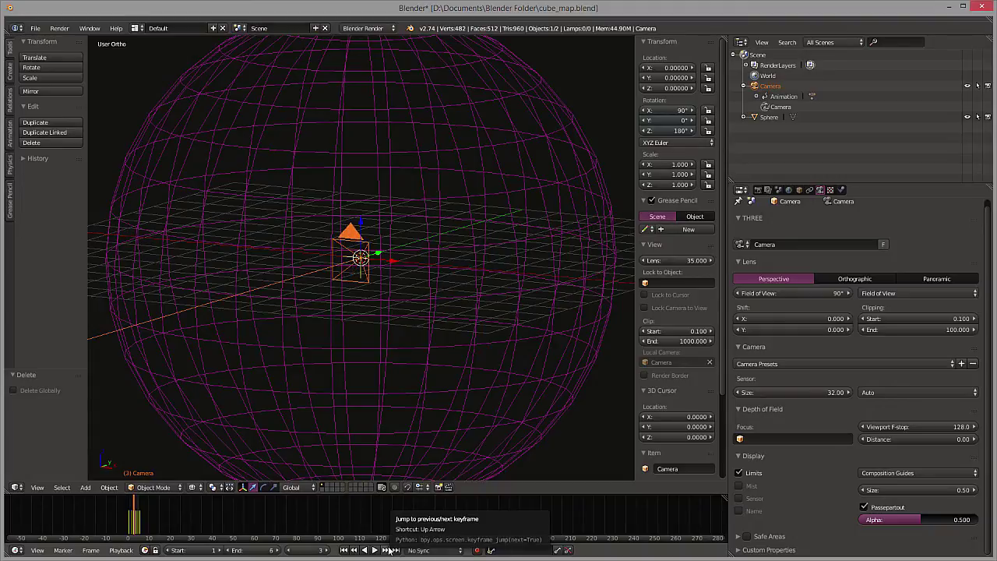
pyautogui.click(388, 551)
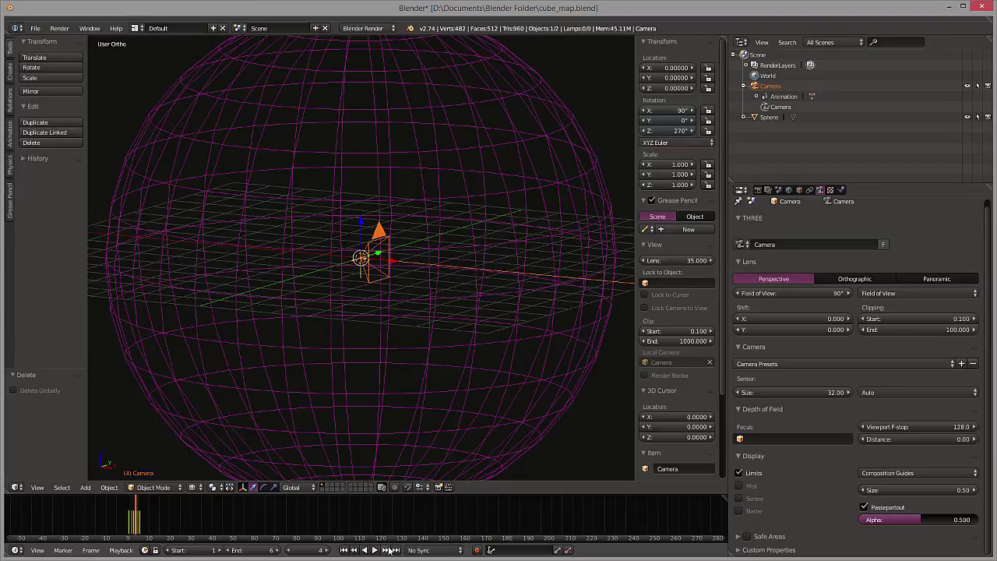
pyautogui.click(388, 551)
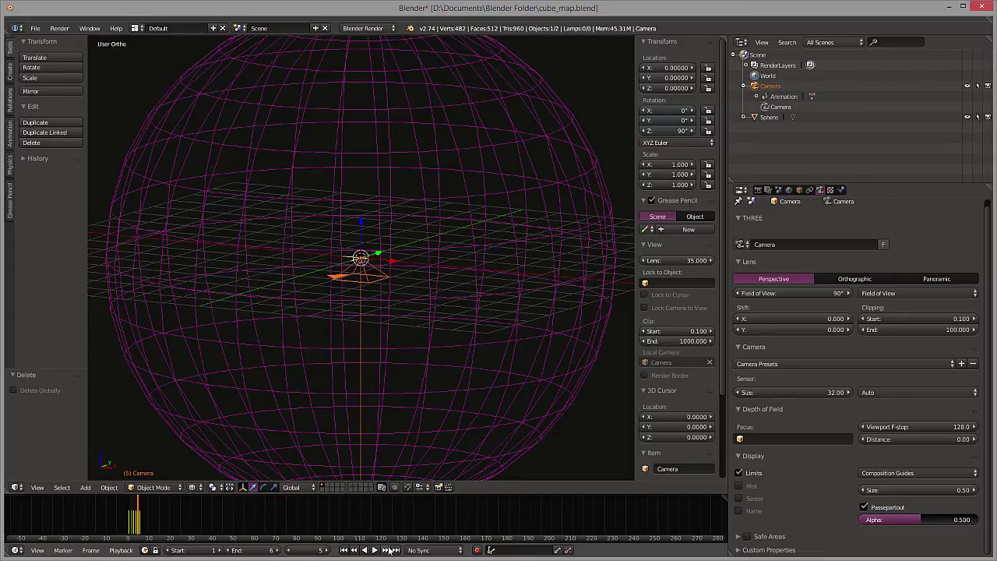
pyautogui.click(388, 551)
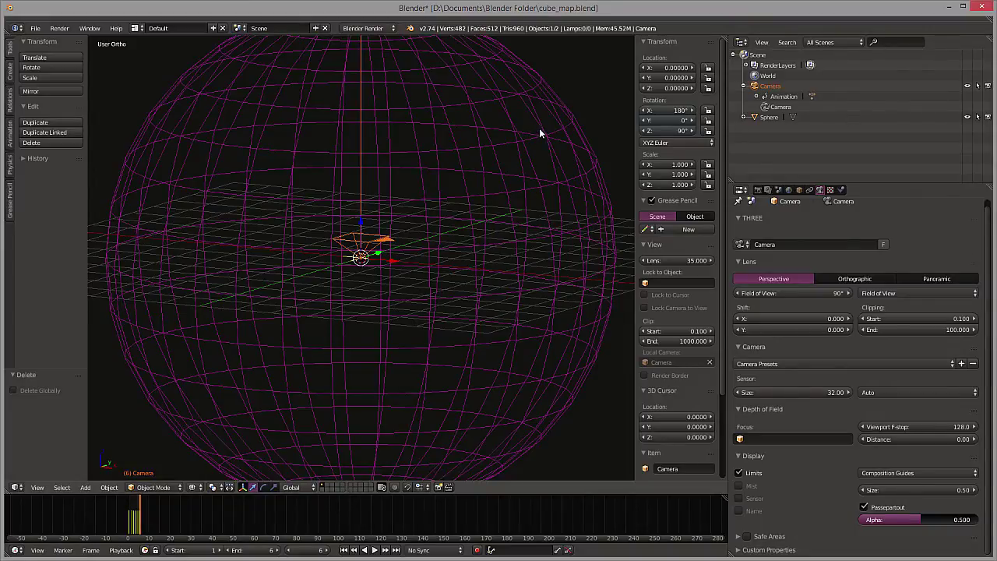
# - Set the timeline to frame 0 and point the render output to D:\wamp\www\webGL\mapping
pyautogui.click(758, 191)
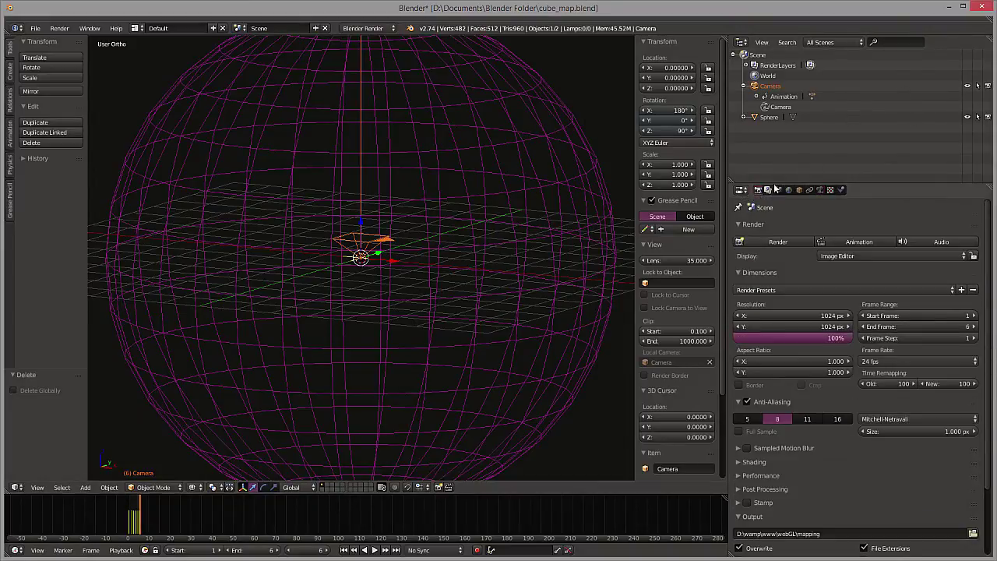
pyautogui.click(74, 532)
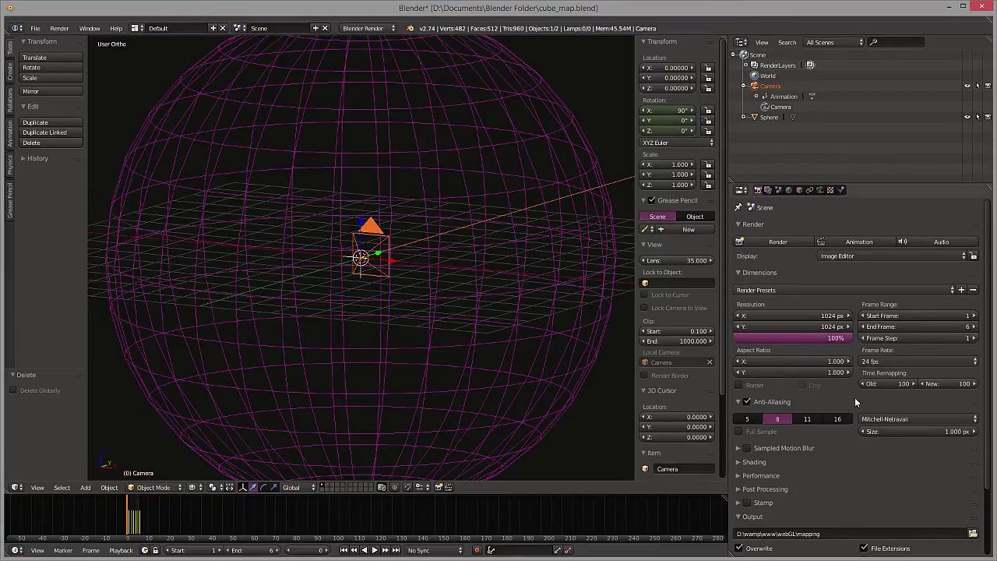
pyautogui.scroll(-3, 859, 453)
pyautogui.click(859, 451)
pyautogui.click(859, 452)
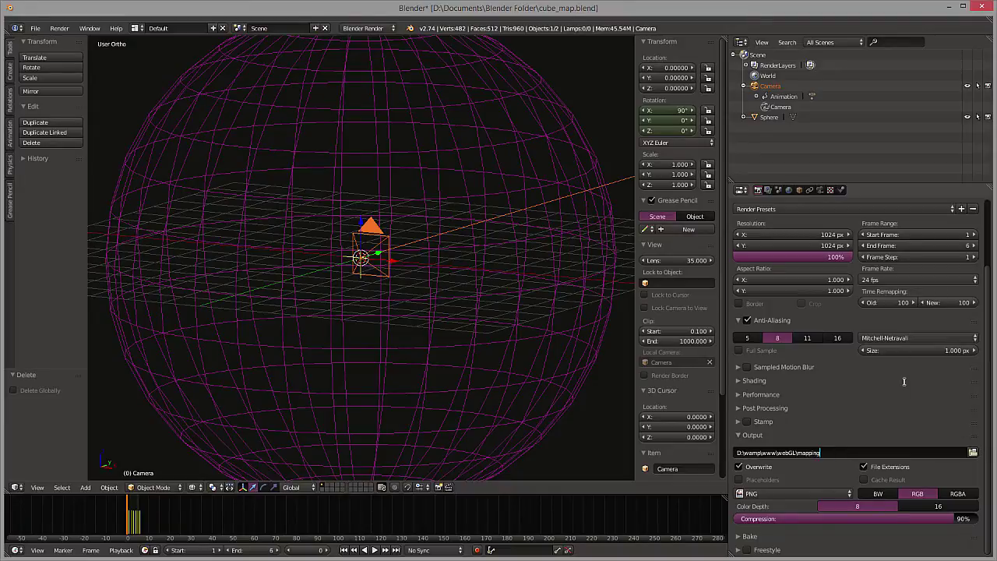
pyautogui.press('Return')
# - Render the six-frame animation, then stop it early with Esc
pyautogui.scroll(3, 926, 387)
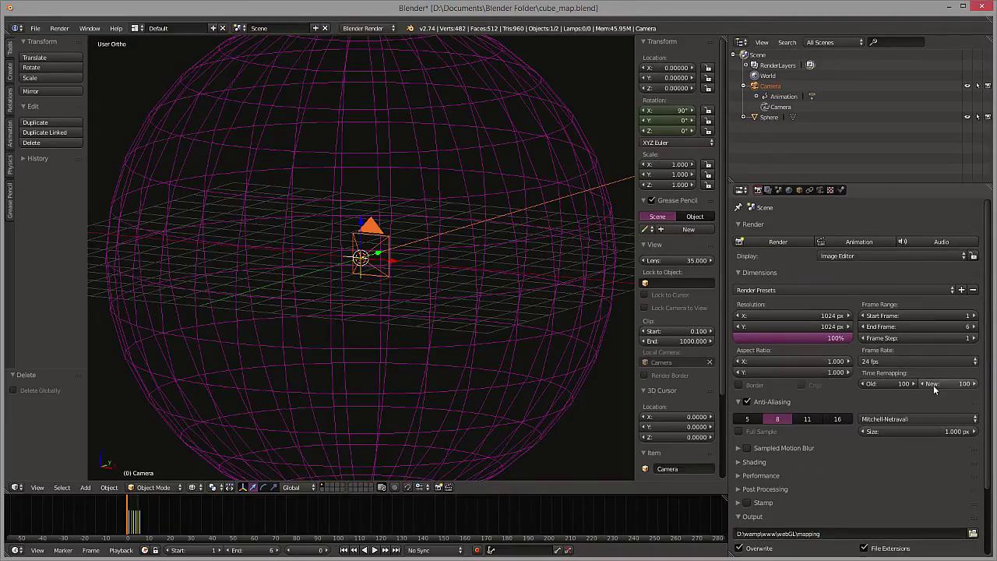
pyautogui.click(845, 247)
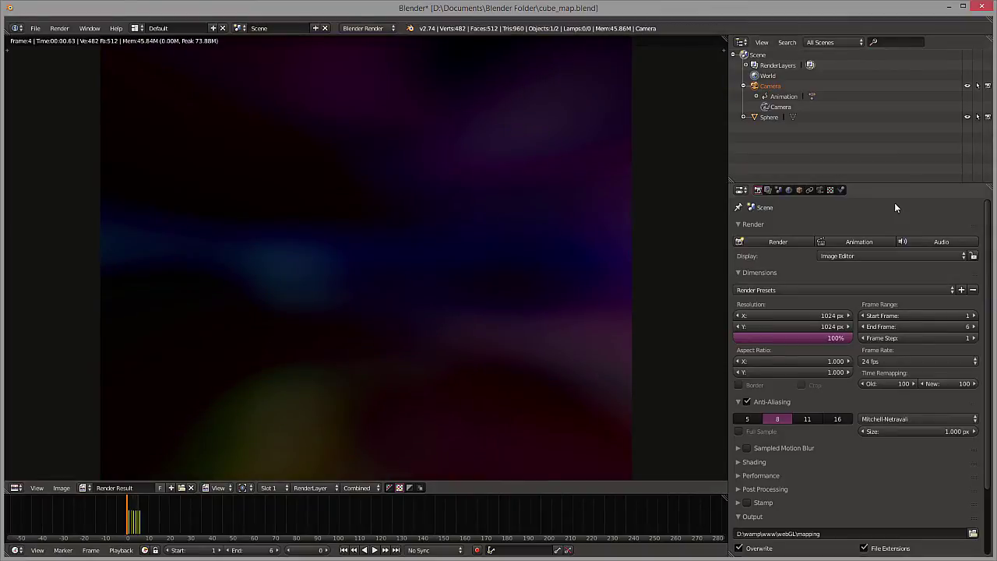
pyautogui.press('Escape')
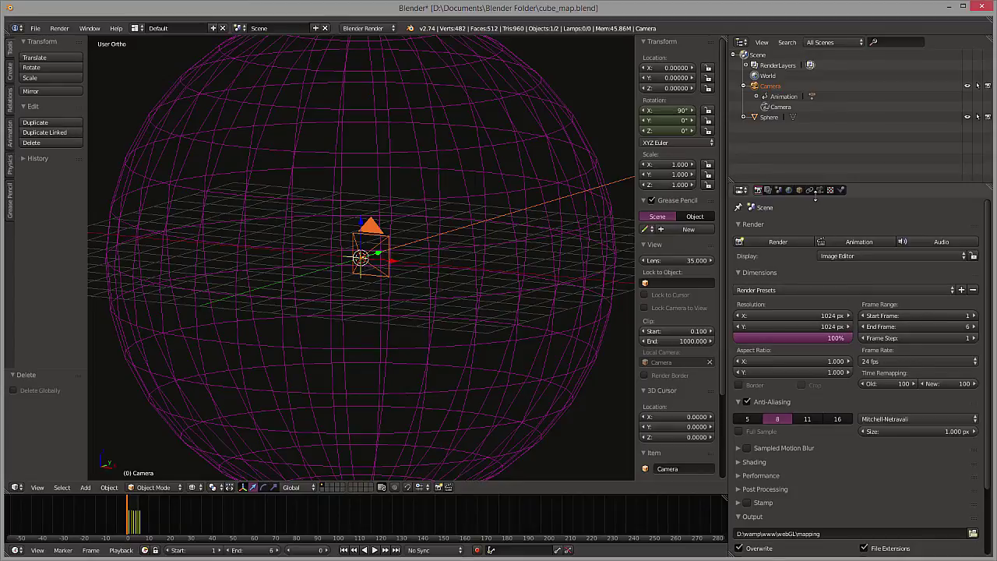
# - Load space_tex.png as the image in the Sphere material's texture settings
pyautogui.click(775, 118)
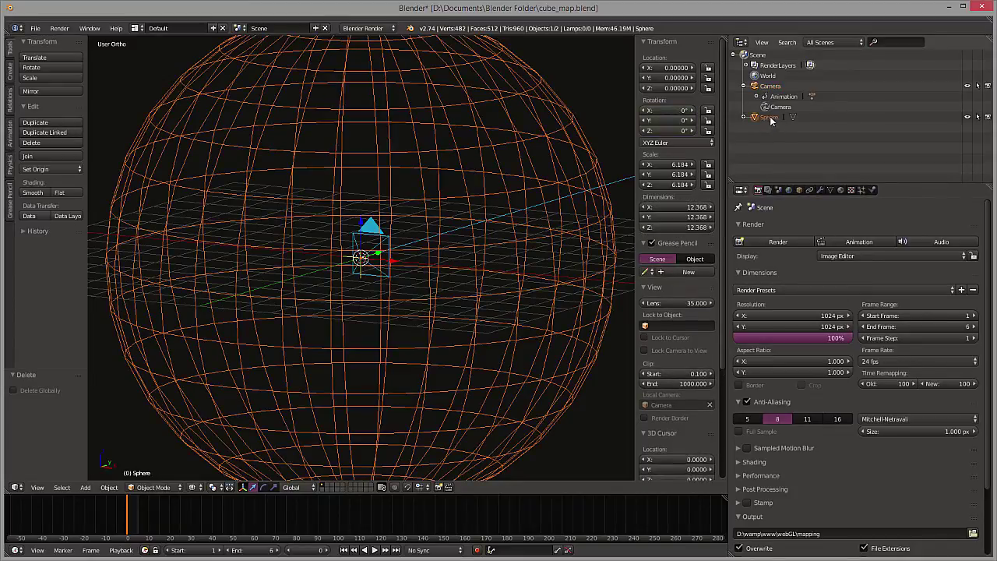
pyautogui.click(841, 191)
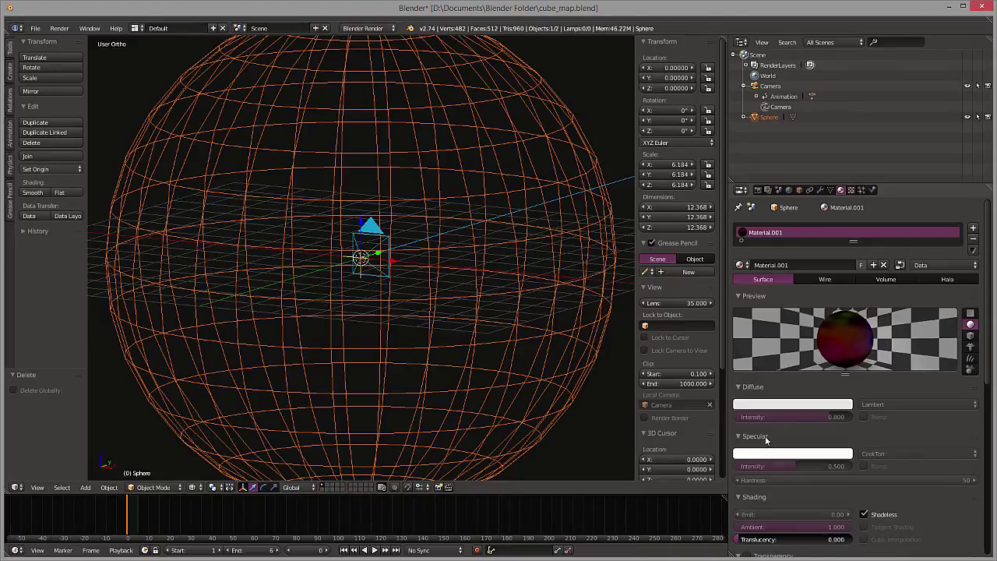
pyautogui.click(851, 190)
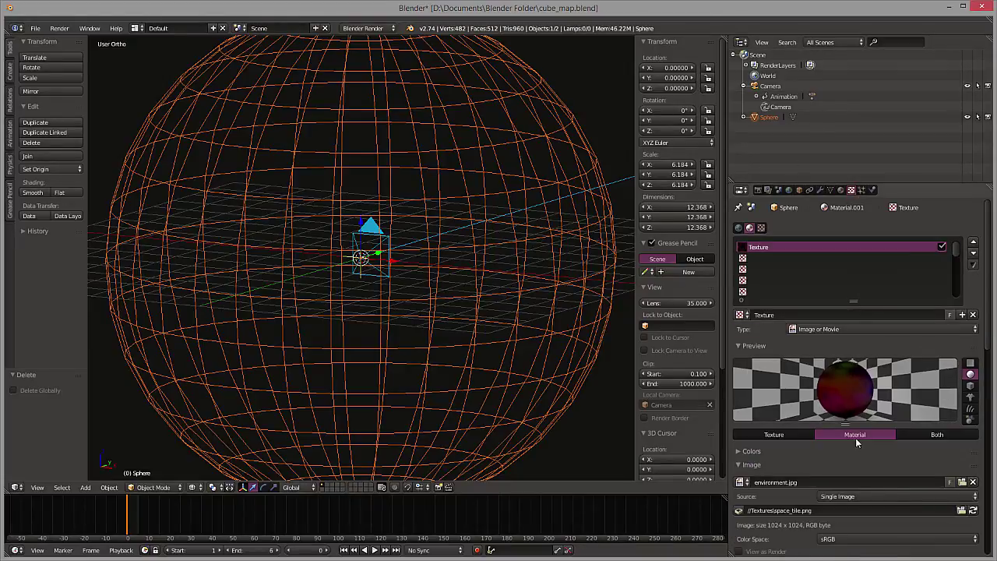
pyautogui.click(815, 484)
pyautogui.click(963, 482)
pyautogui.click(962, 482)
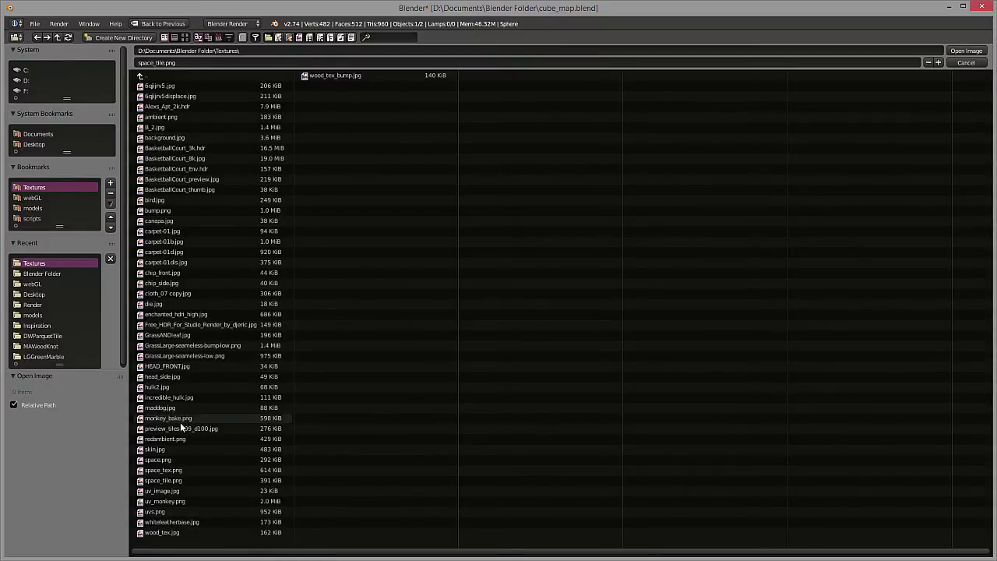
pyautogui.click(183, 468)
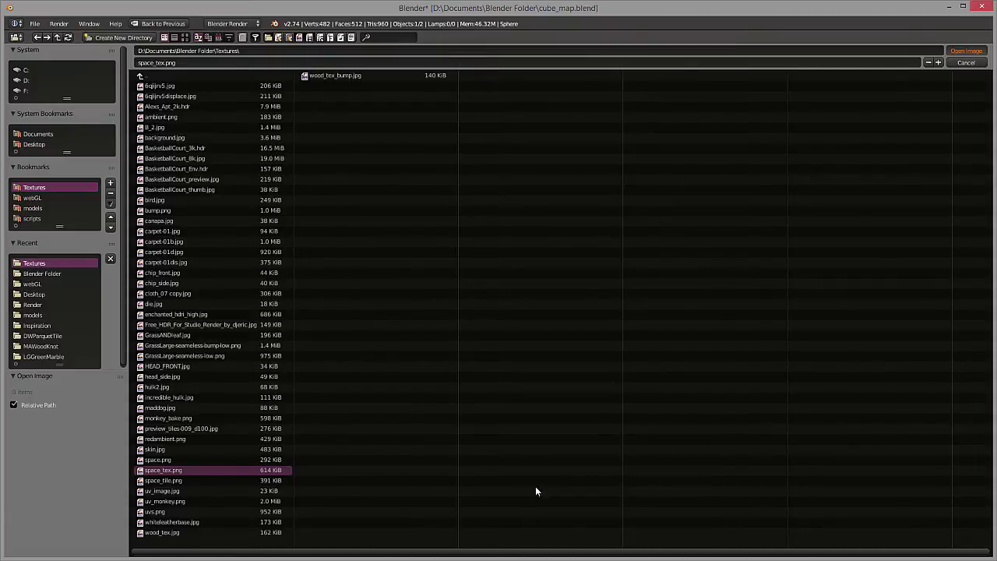
pyautogui.press('Return')
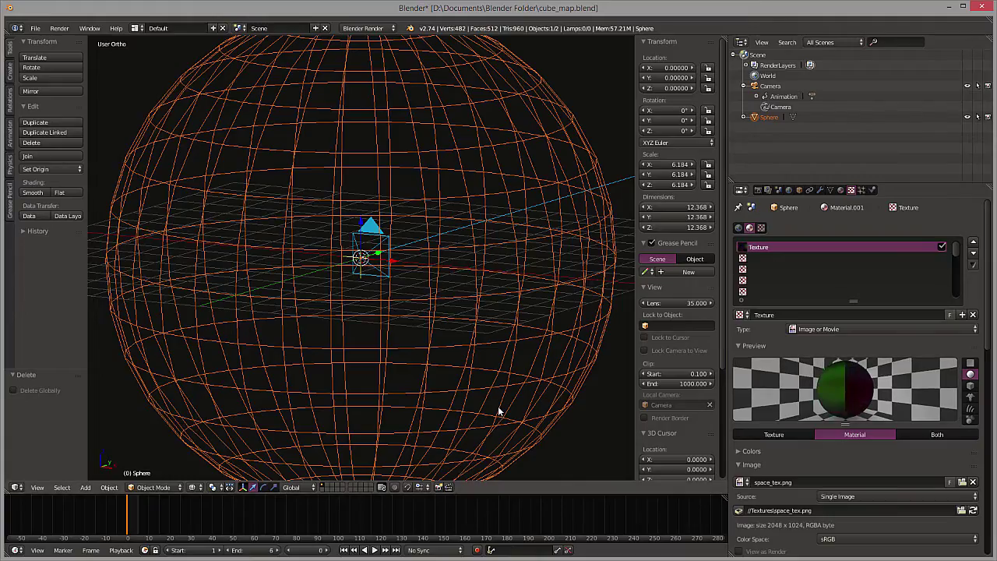
# - Switch the preview between the texture image itself and the material sphere
pyautogui.click(779, 434)
pyautogui.click(873, 435)
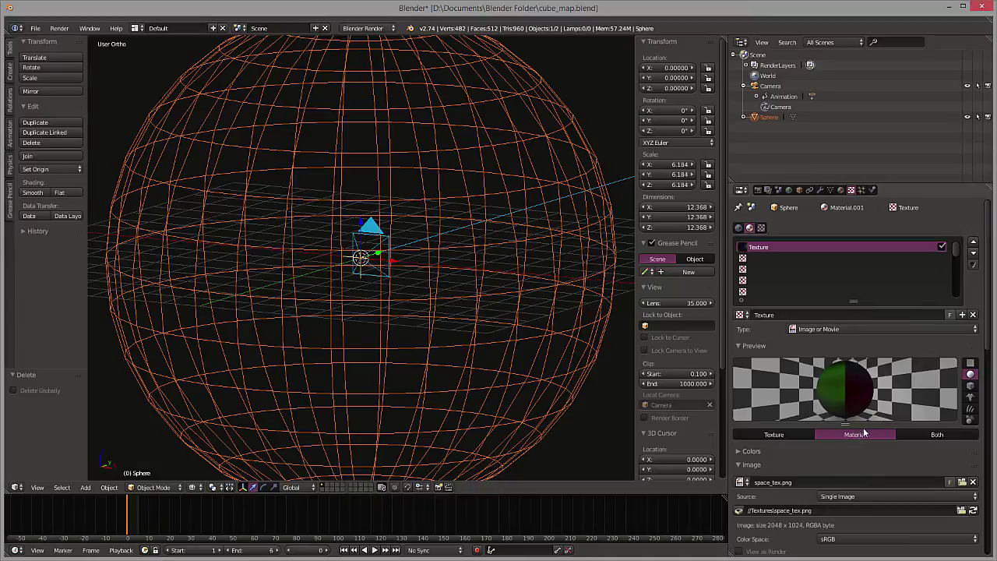
pyautogui.click(807, 435)
pyautogui.click(857, 434)
pyautogui.click(809, 434)
pyautogui.click(864, 435)
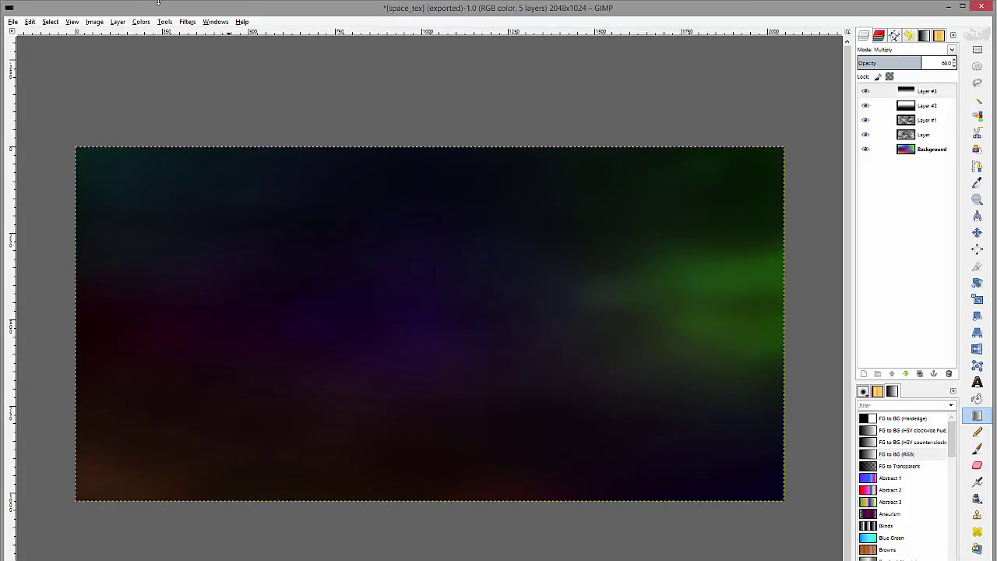
# - Merge all visible layers of space_tex into a single layer
pyautogui.click(216, 21)
pyautogui.click(929, 169)
pyautogui.click(908, 148)
pyautogui.click(928, 122)
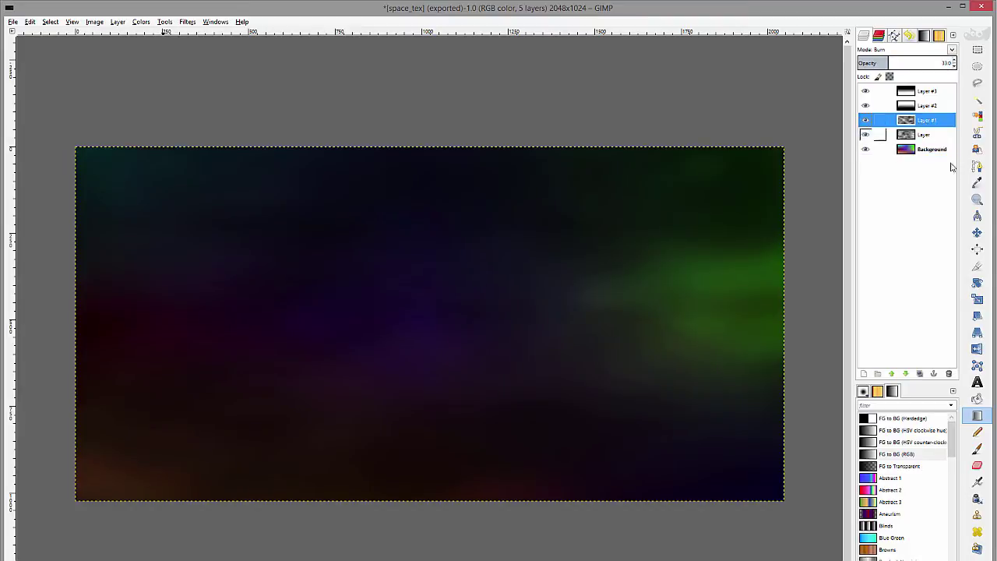
pyautogui.click(926, 150)
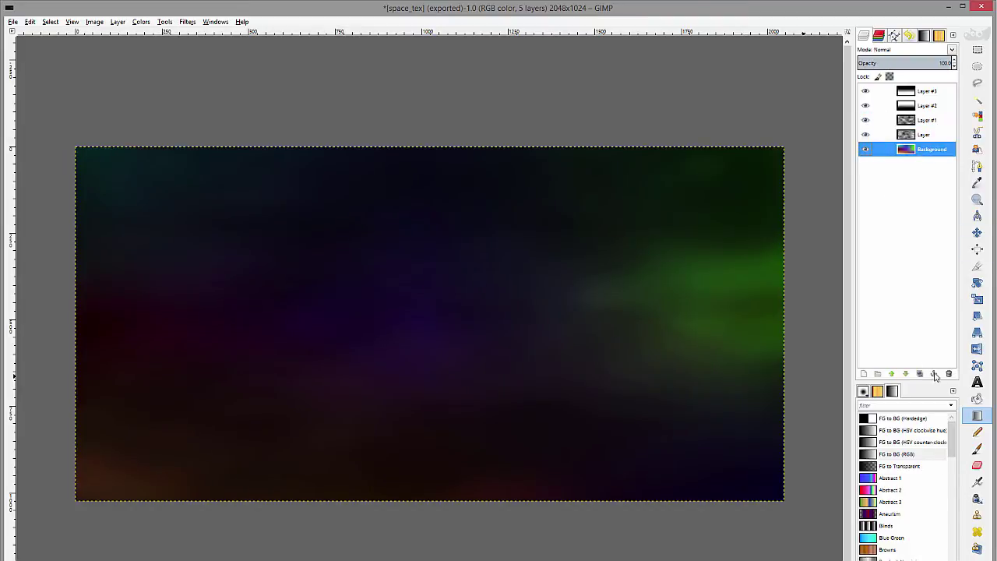
pyautogui.click(95, 22)
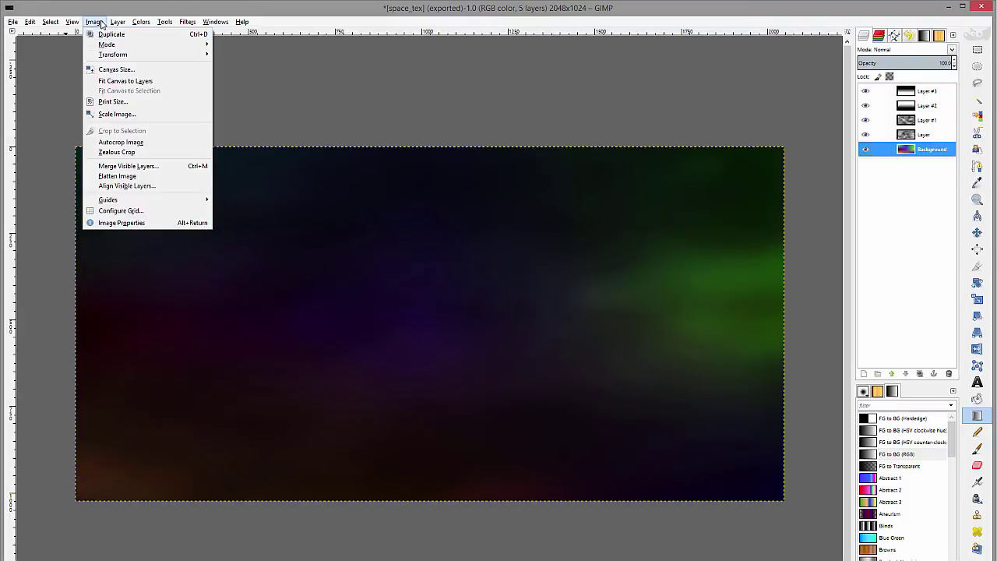
pyautogui.click(142, 167)
pyautogui.click(499, 394)
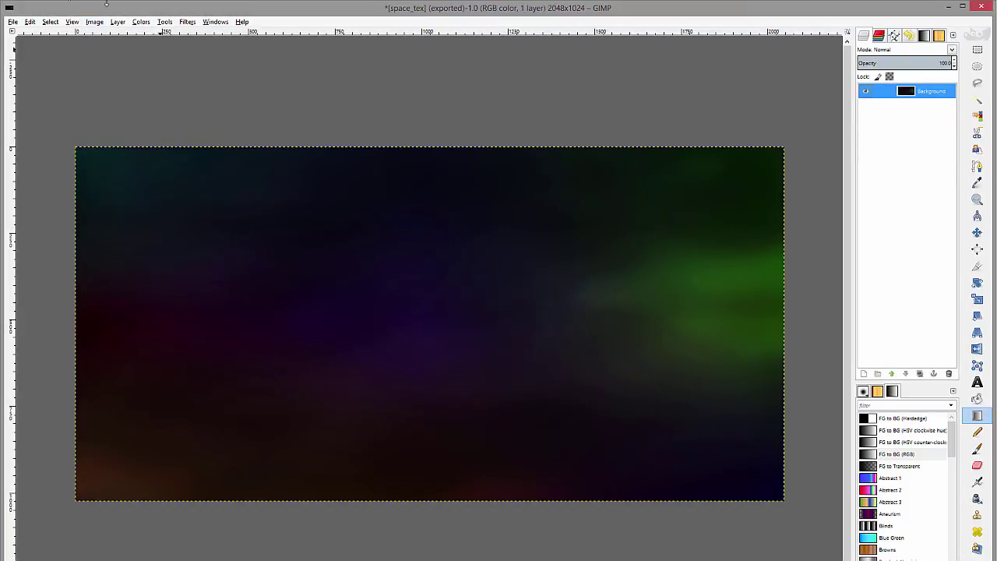
# - Apply Filters > Map > Make Seamless to the space texture
pyautogui.click(141, 21)
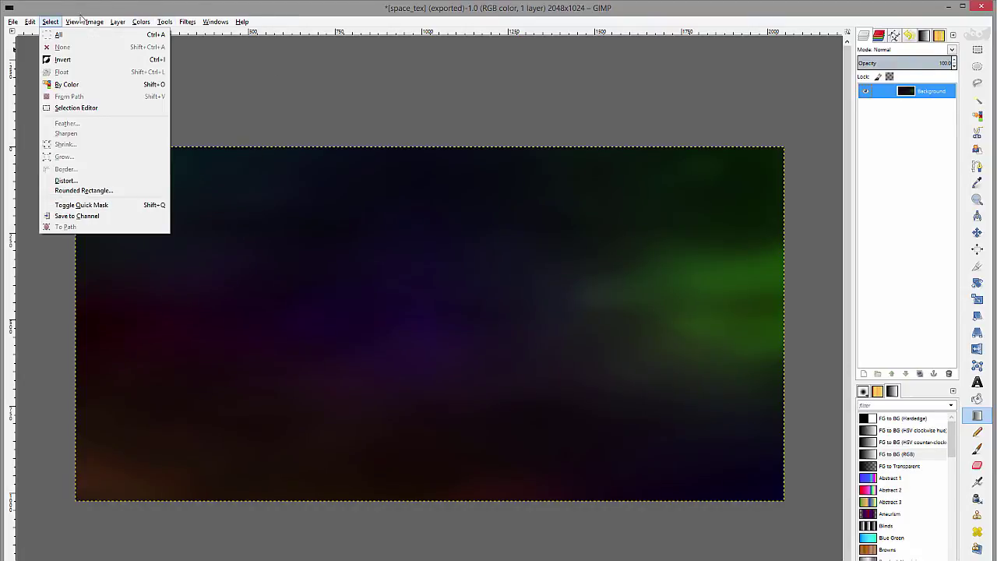
pyautogui.moveTo(187, 22)
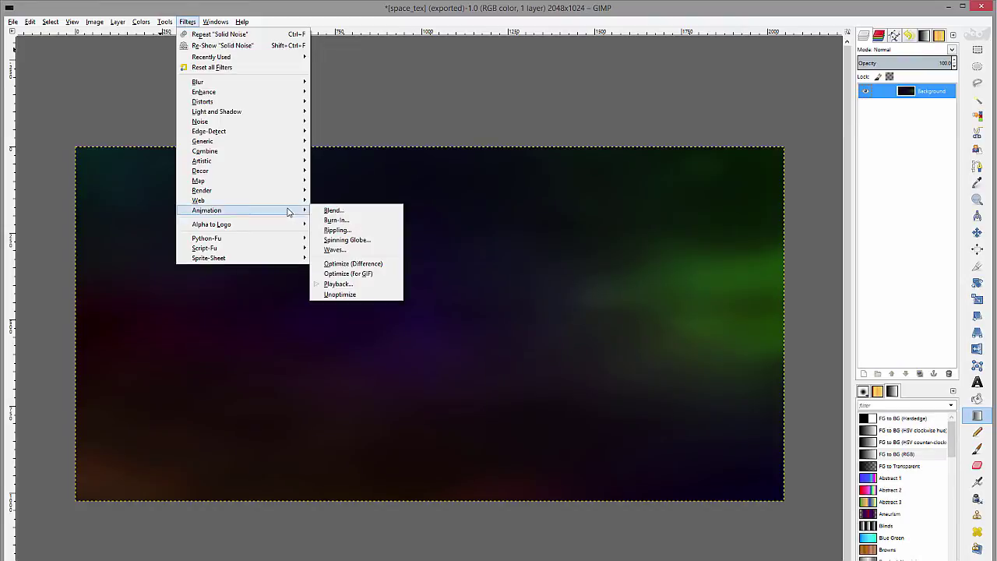
pyautogui.moveTo(285, 195)
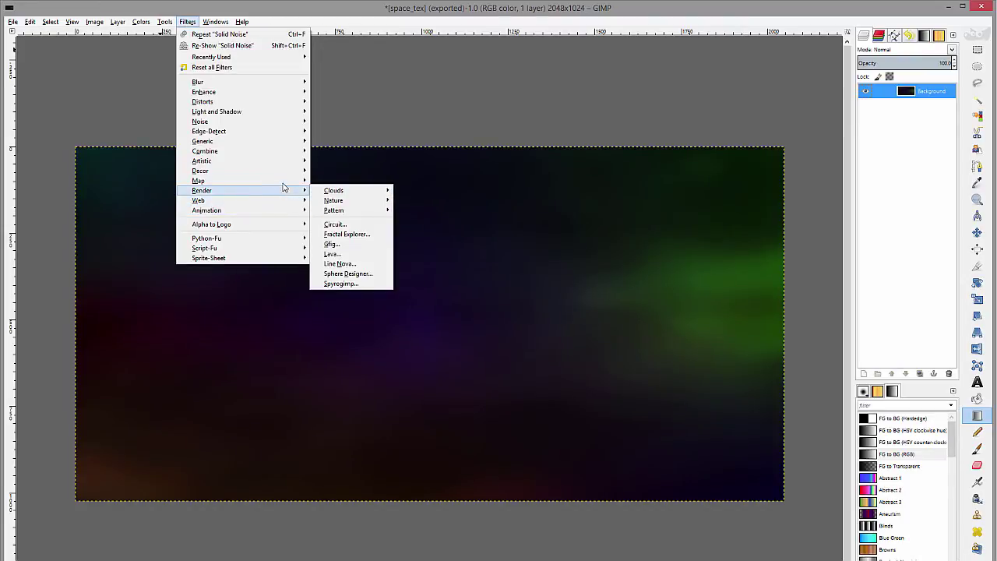
pyautogui.click(360, 221)
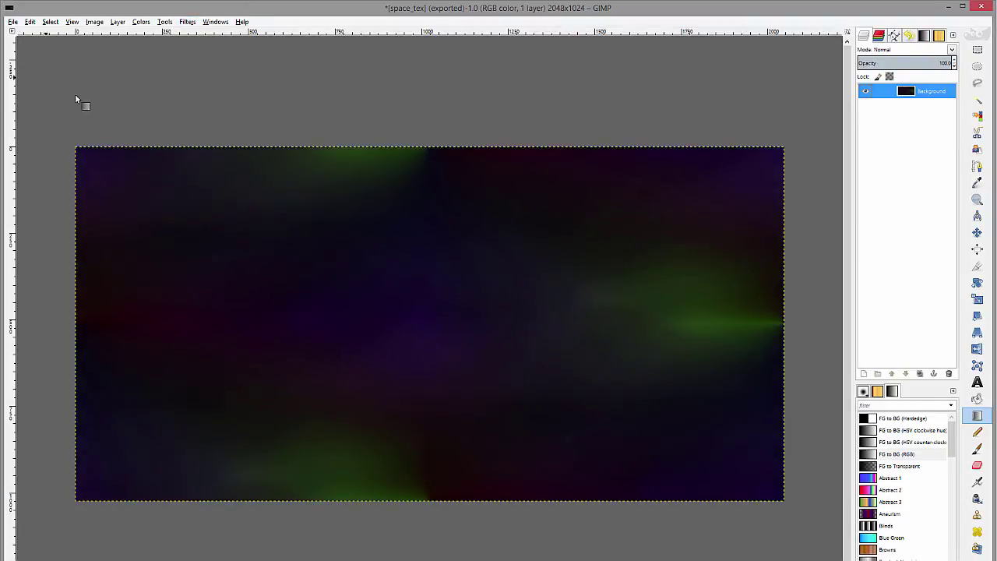
# - Export the image to space_tex.png and return to Blender
pyautogui.click(16, 23)
pyautogui.click(79, 150)
pyautogui.hotkey('alt', 'Tab')
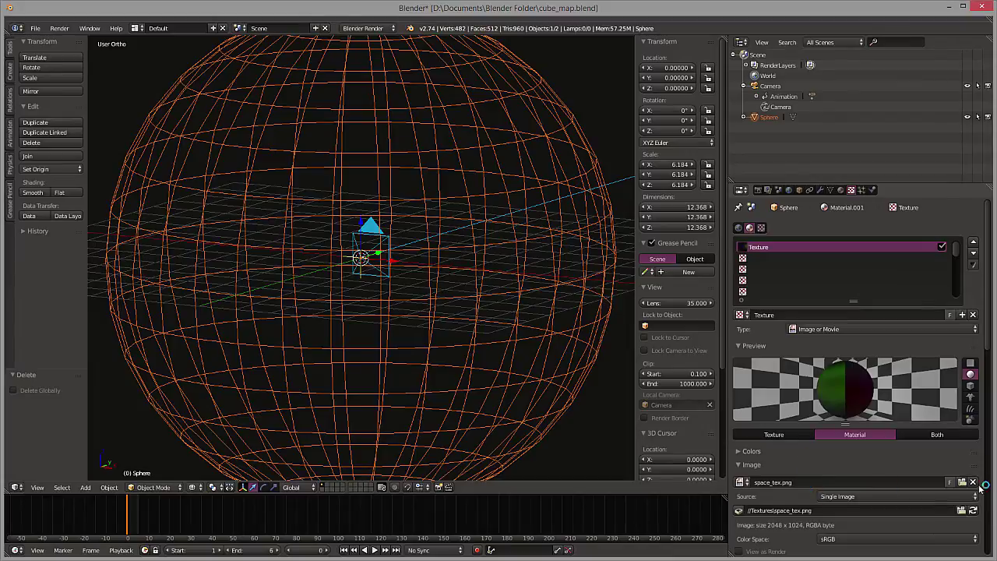
# - Reload space_tex.png, preview on a cube, and render frames 1–6 as an animation
pyautogui.click(905, 483)
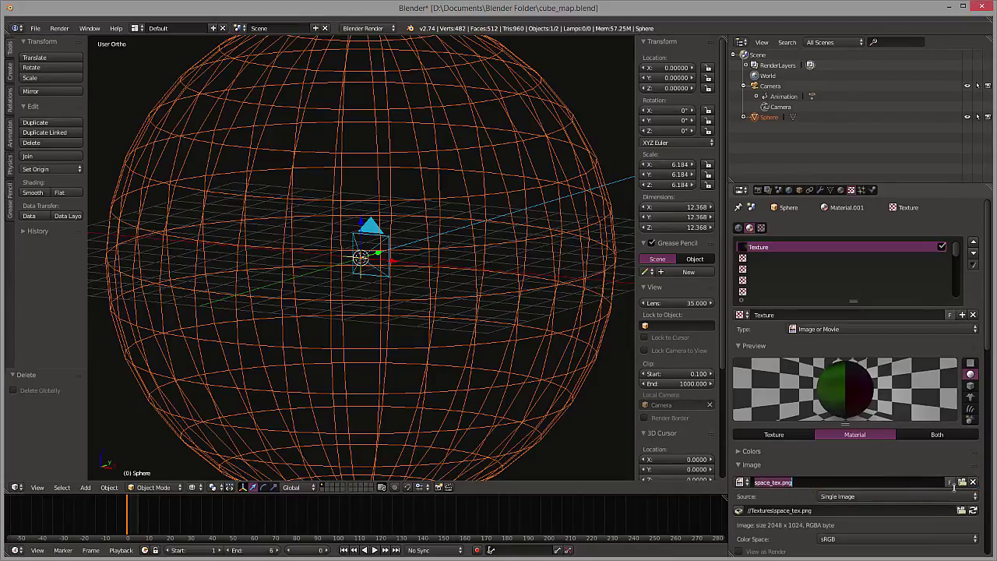
pyautogui.click(973, 511)
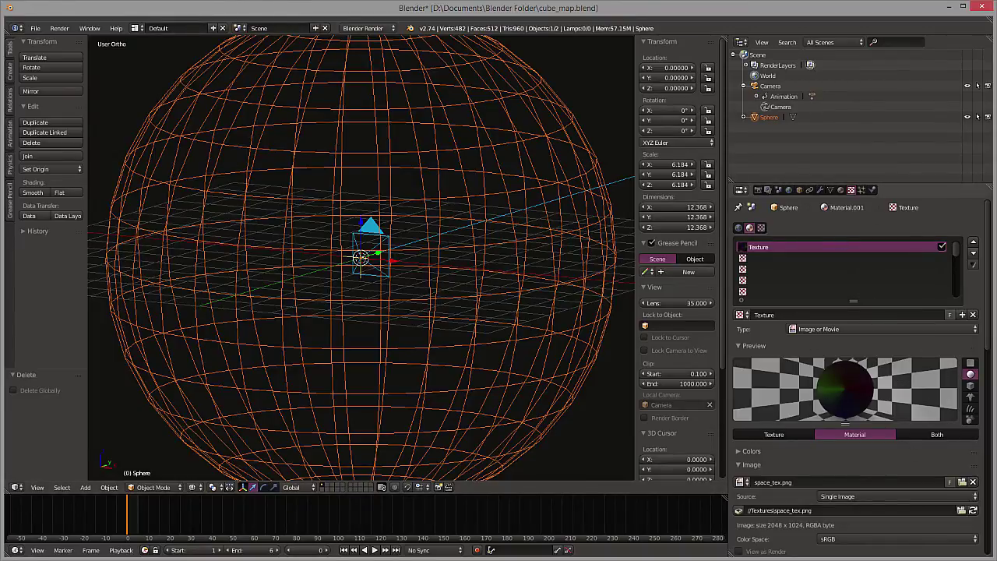
pyautogui.click(970, 385)
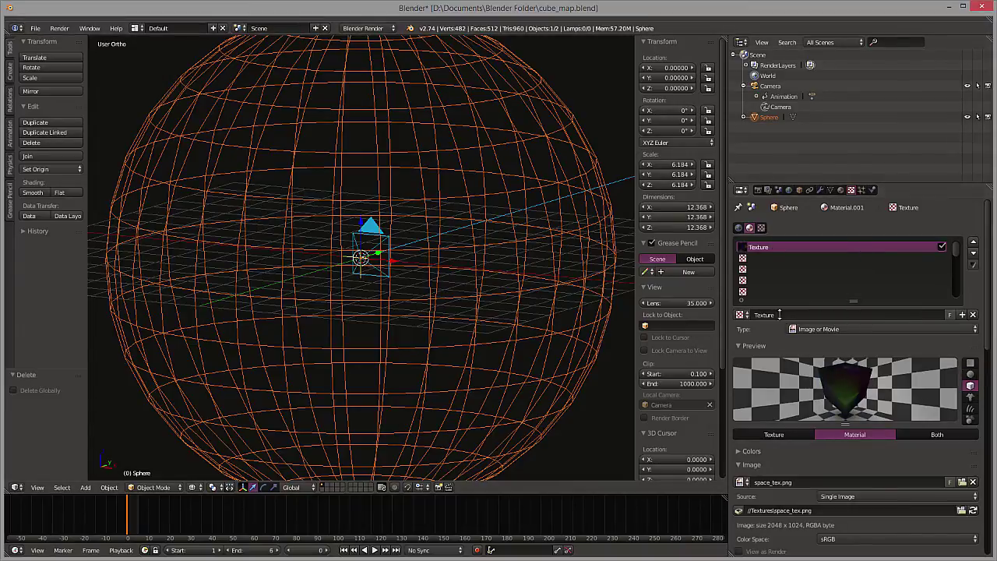
pyautogui.click(759, 191)
pyautogui.click(865, 243)
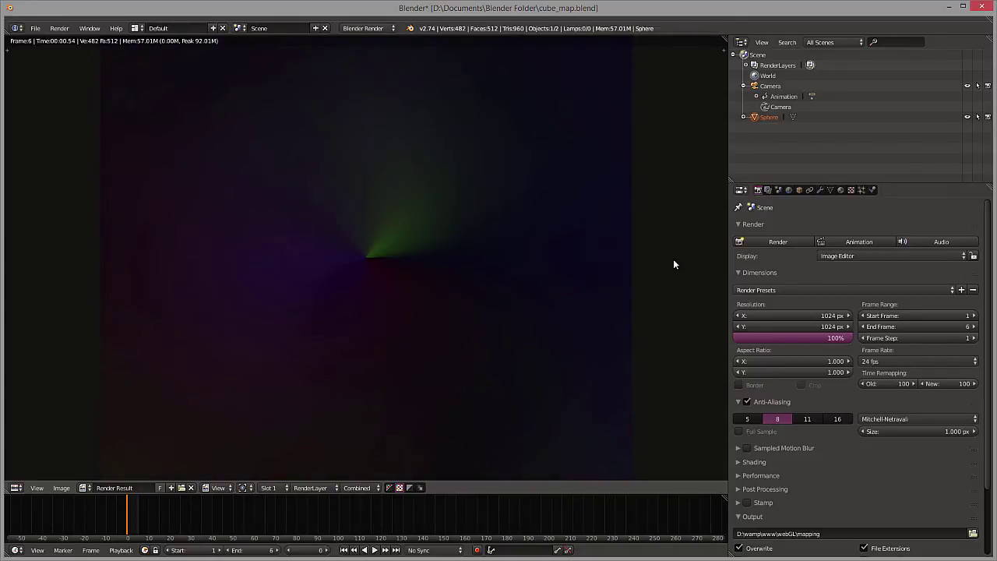
# - Minimize Blender and GIMP, then drag in the localhost/webgl canvas to view the nebula skybox
pyautogui.click(950, 7)
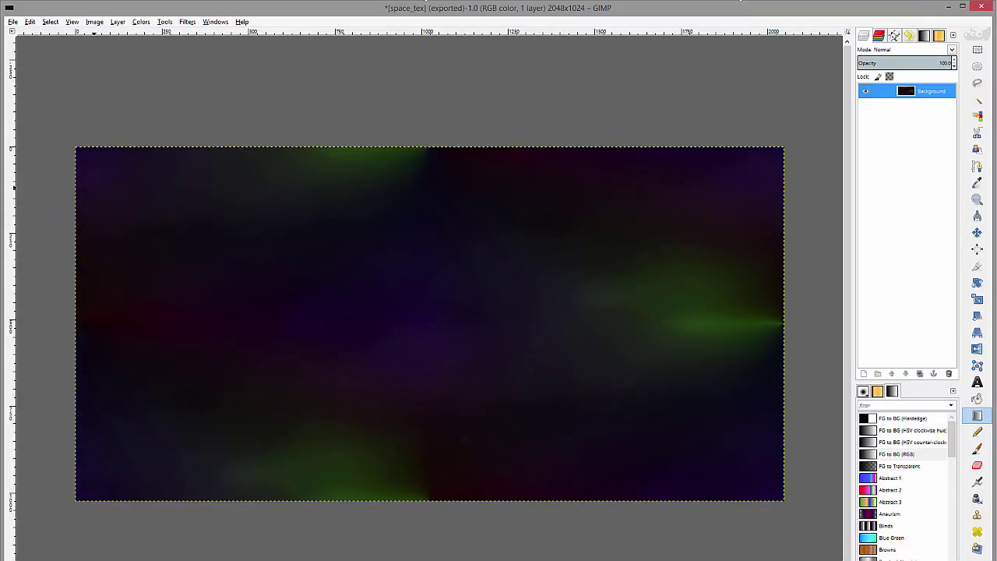
pyautogui.click(948, 7)
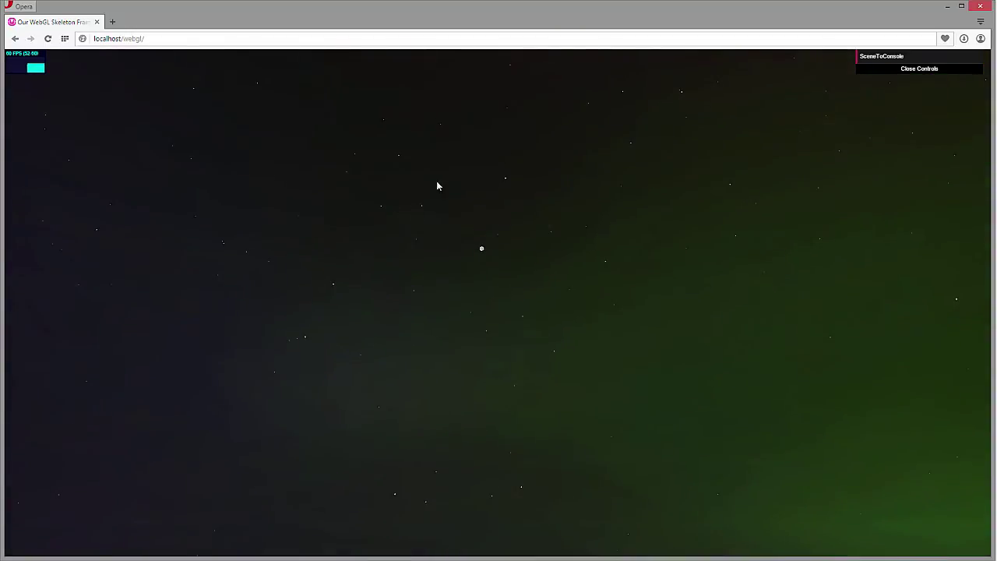
pyautogui.moveTo(788, 335); pyautogui.dragTo(777, 338)
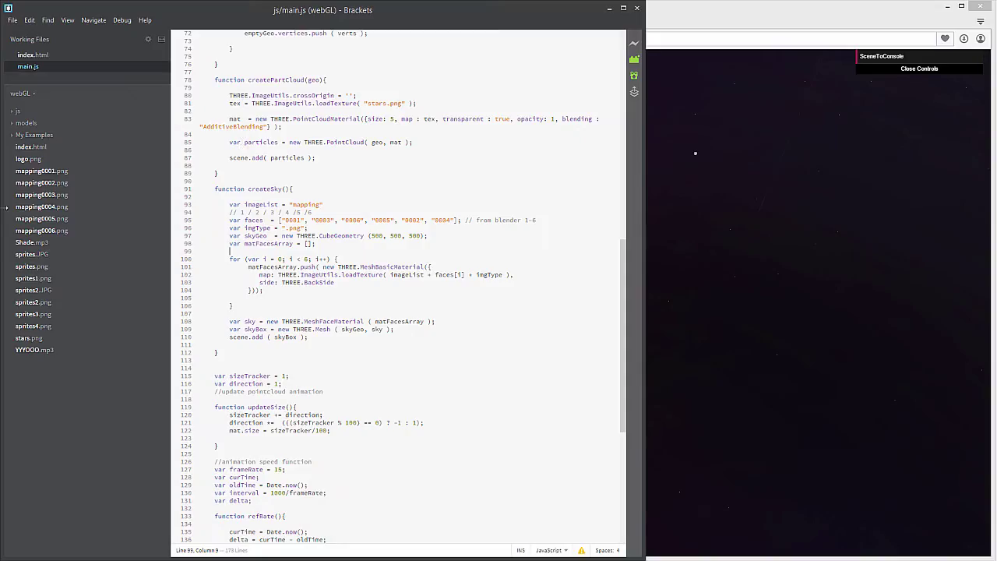
pyautogui.click(430, 267)
pyautogui.scroll(4, 266, 292)
pyautogui.moveTo(251, 293); pyautogui.dragTo(323, 288)
pyautogui.click(274, 324)
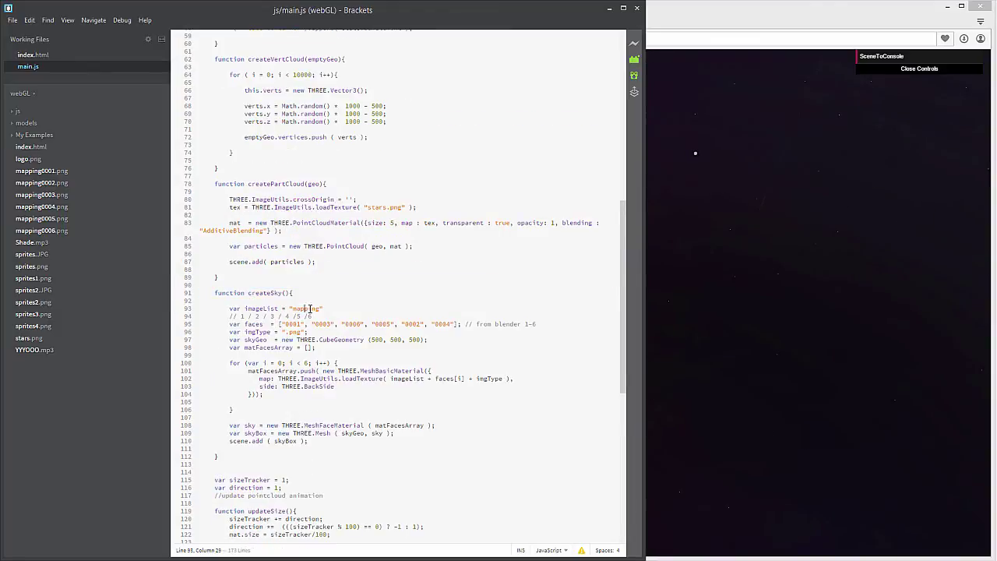
pyautogui.doubleClick(254, 308)
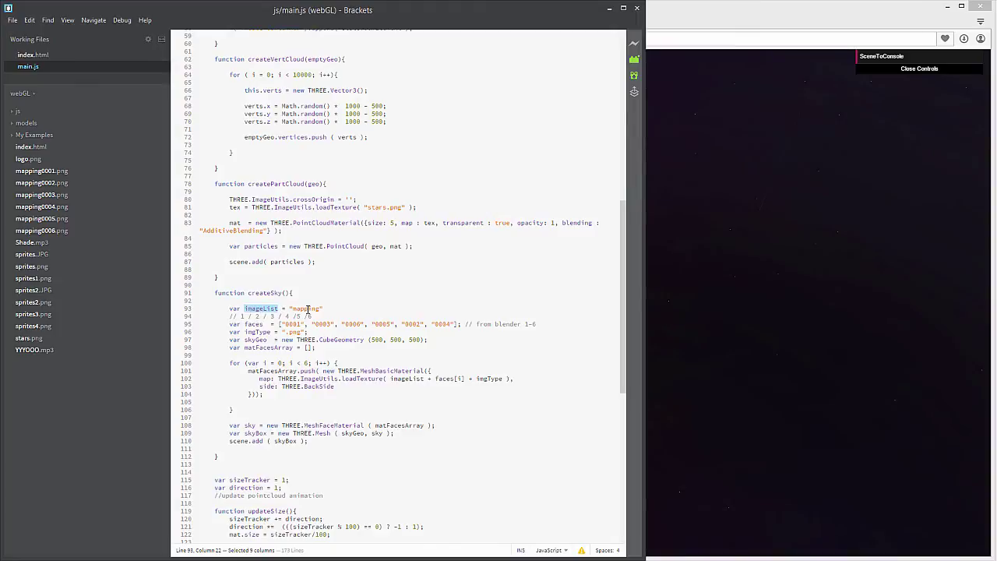
pyautogui.doubleClick(307, 309)
pyautogui.scroll(-4, 407, 443)
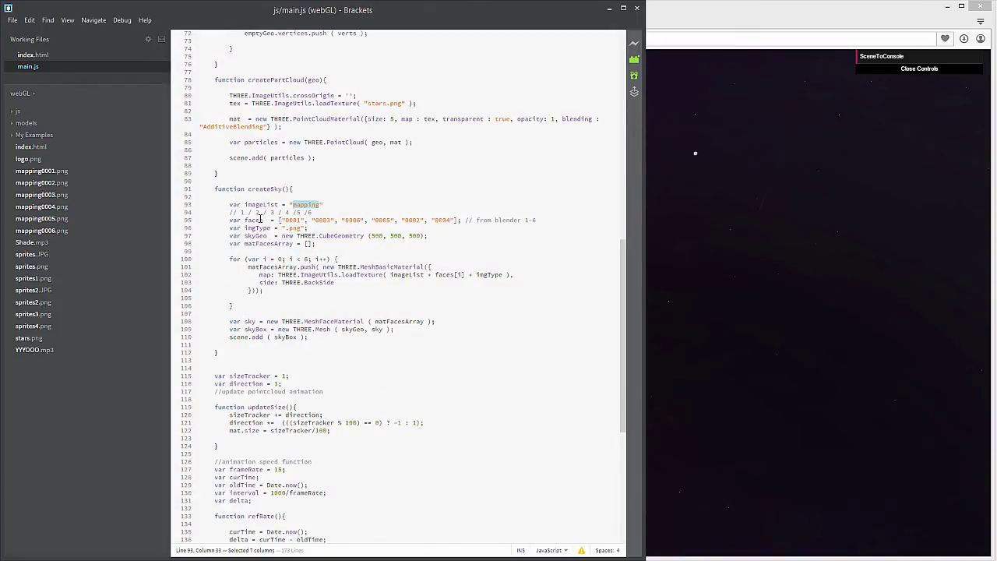
pyautogui.moveTo(278, 219); pyautogui.dragTo(460, 221)
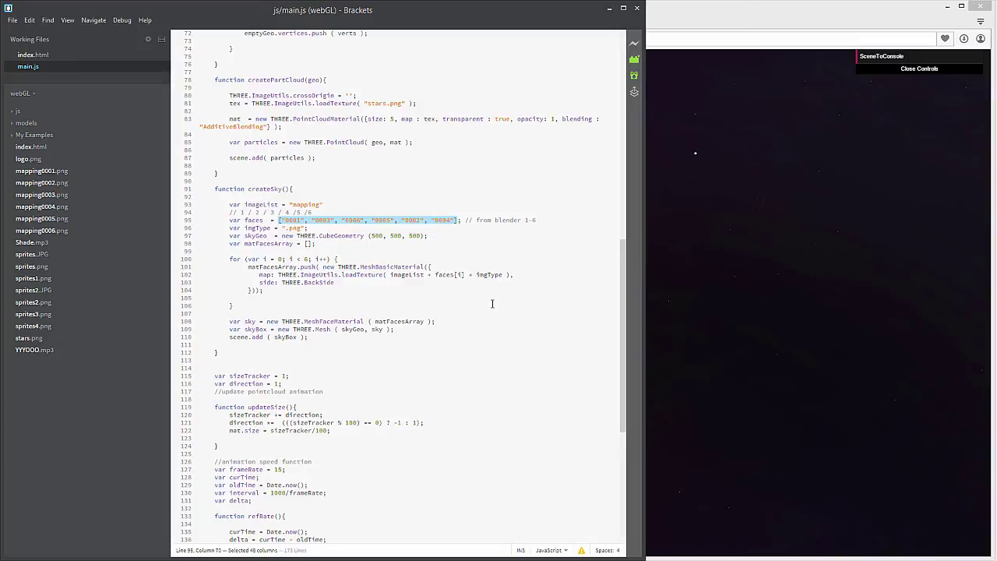
pyautogui.moveTo(282, 236); pyautogui.dragTo(429, 235)
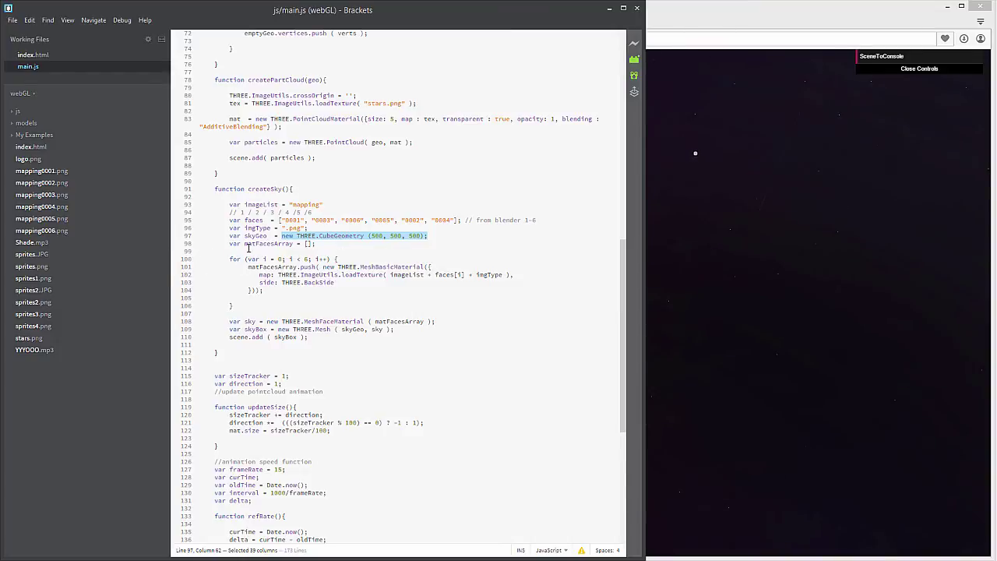
pyautogui.moveTo(245, 243); pyautogui.dragTo(301, 243)
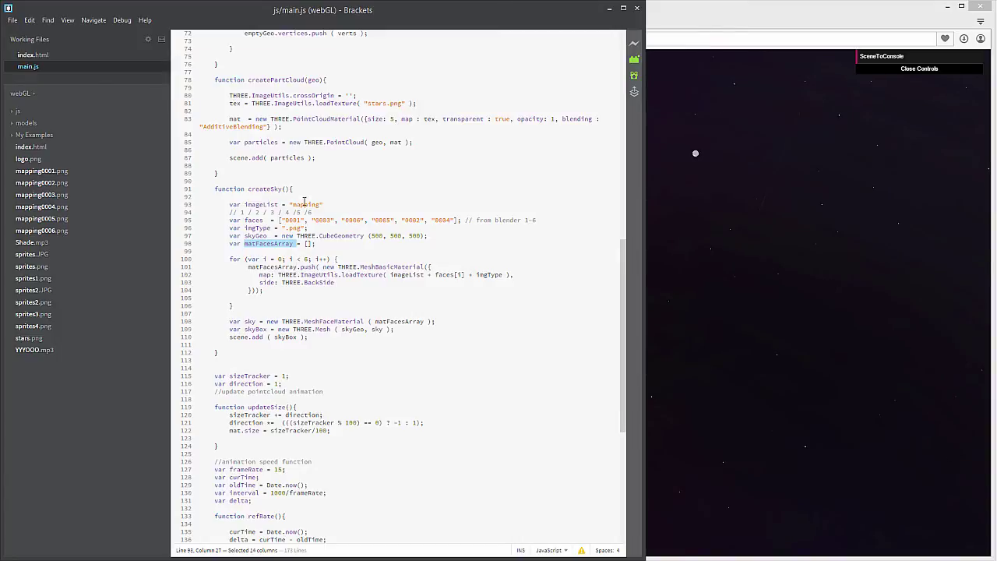
pyautogui.doubleClick(306, 204)
pyautogui.doubleClick(293, 219)
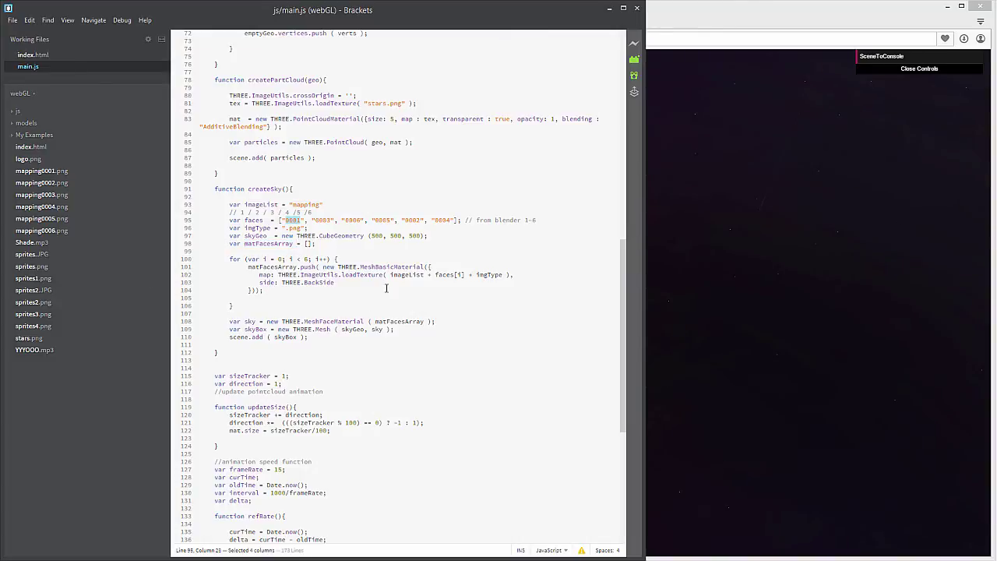
# - Highlight BackSide, matFacesArray and MeshFaceMaterial in the createSky code
pyautogui.click(291, 227)
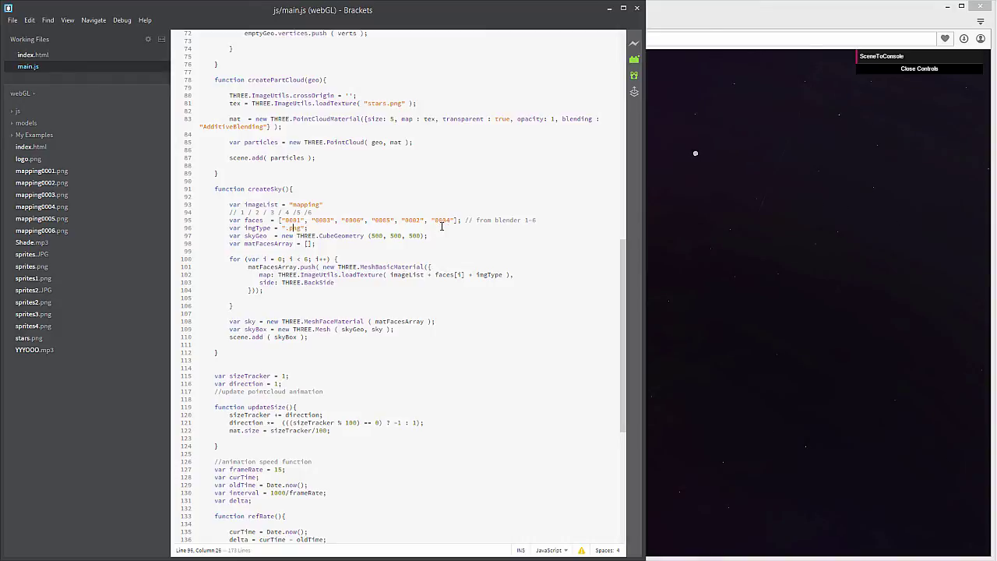
pyautogui.doubleClick(315, 284)
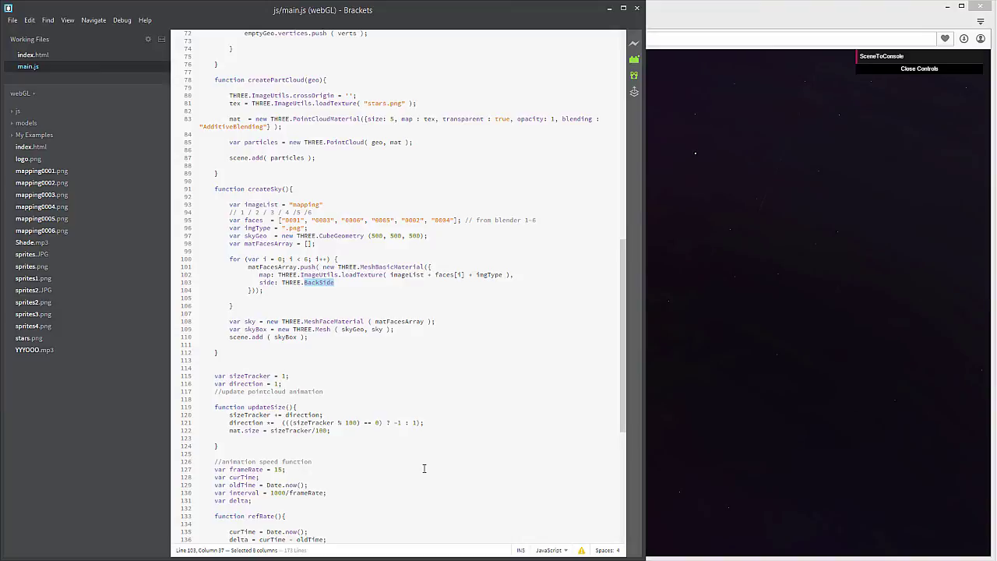
pyautogui.doubleClick(411, 322)
pyautogui.doubleClick(322, 322)
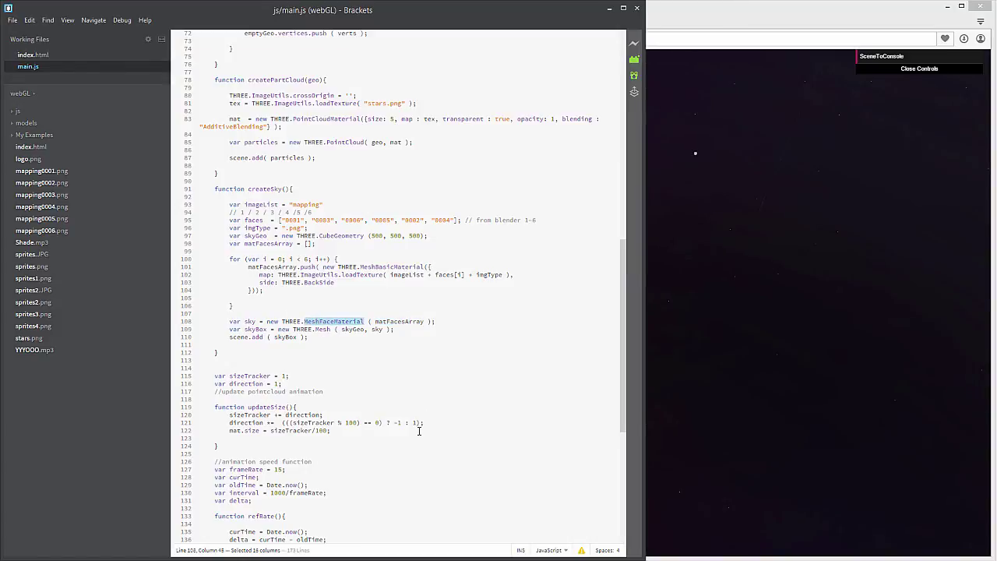
# - Highlight THREE, skyBox, skyGeo and sky on the mesh line, then maximize Opera
pyautogui.click(333, 329)
pyautogui.doubleClick(310, 328)
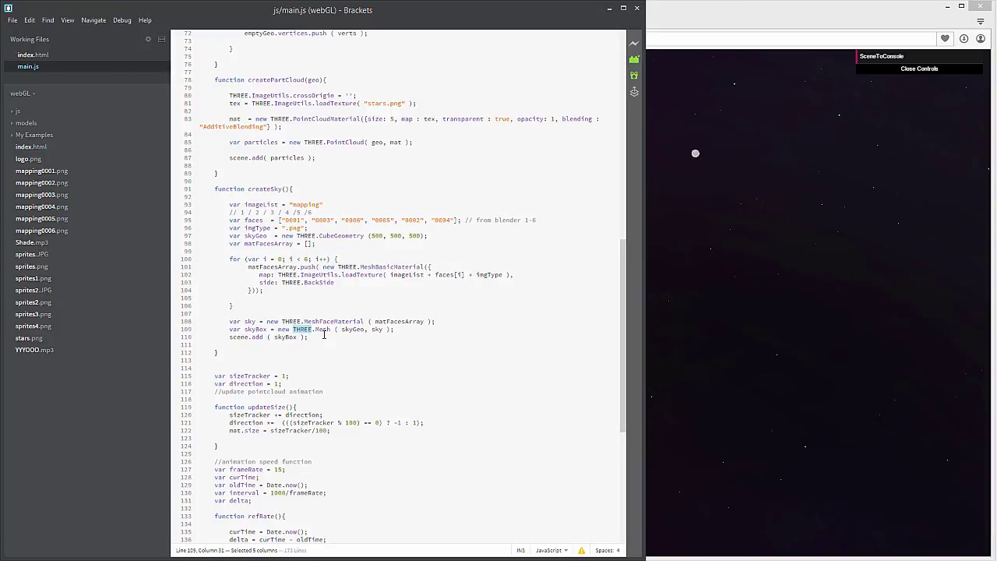
pyautogui.click(316, 328)
pyautogui.doubleClick(256, 329)
pyautogui.doubleClick(352, 329)
pyautogui.doubleClick(377, 329)
pyautogui.doubleClick(851, 11)
# - Rotate the skybox toward the green nebula band, then switch back to Brackets
pyautogui.moveTo(642, 483); pyautogui.dragTo(411, 423)
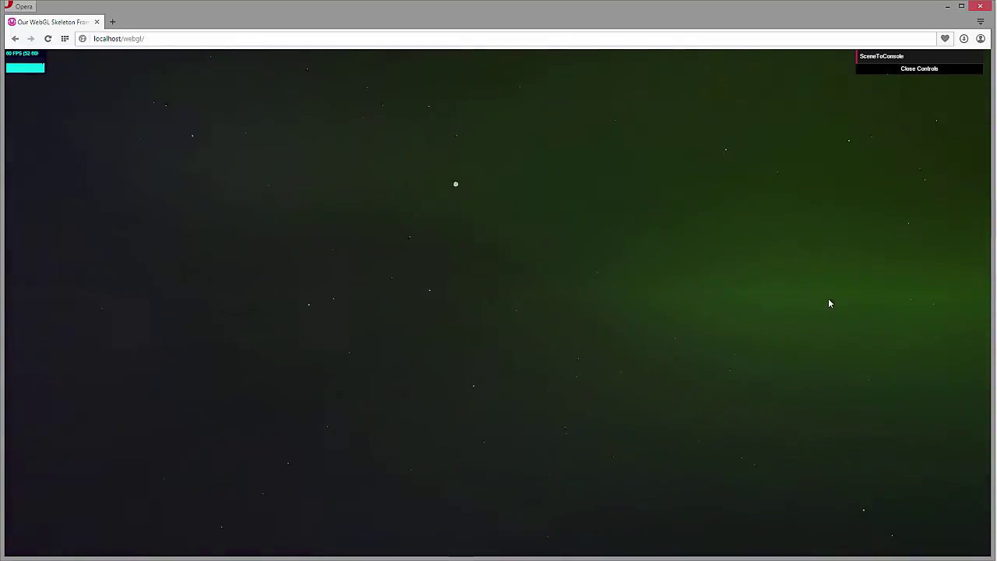
pyautogui.moveTo(681, 322); pyautogui.dragTo(381, 335)
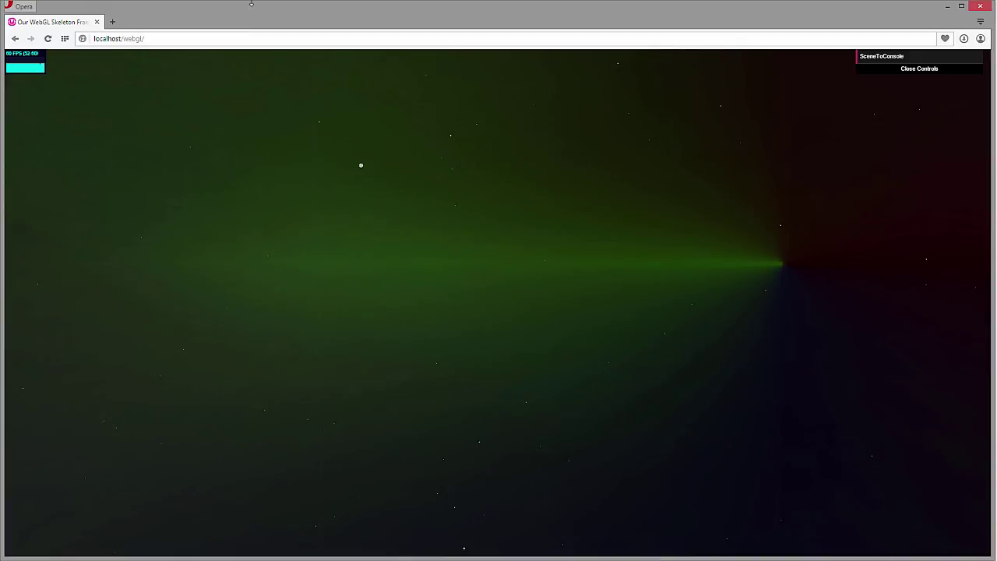
pyautogui.hotkey('alt', 'Tab')
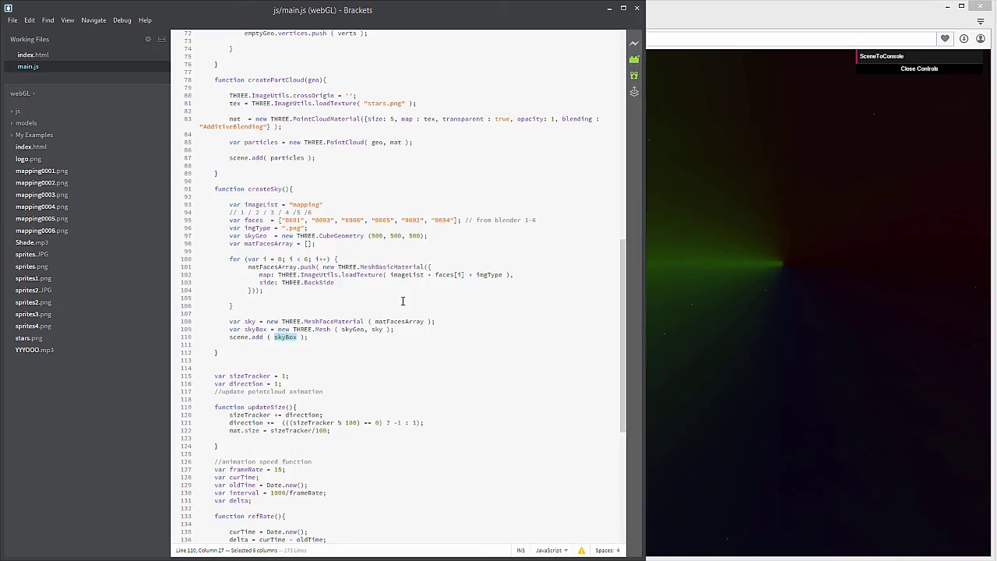
# - Highlight face numbers 0001 and 0003 in the faces array, then maximize Opera
pyautogui.click(287, 337)
pyautogui.doubleClick(291, 220)
pyautogui.doubleClick(323, 221)
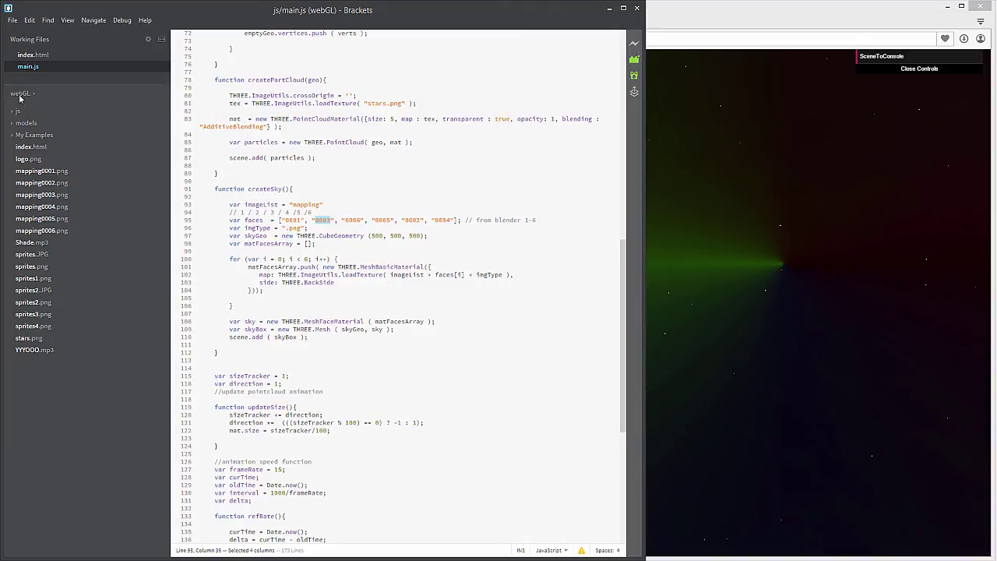
pyautogui.click(308, 259)
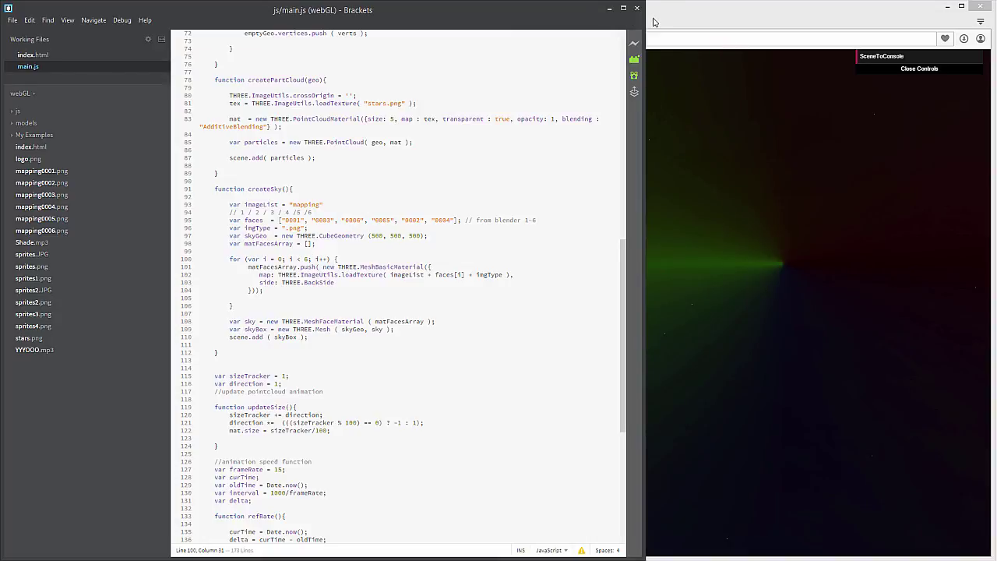
pyautogui.doubleClick(653, 22)
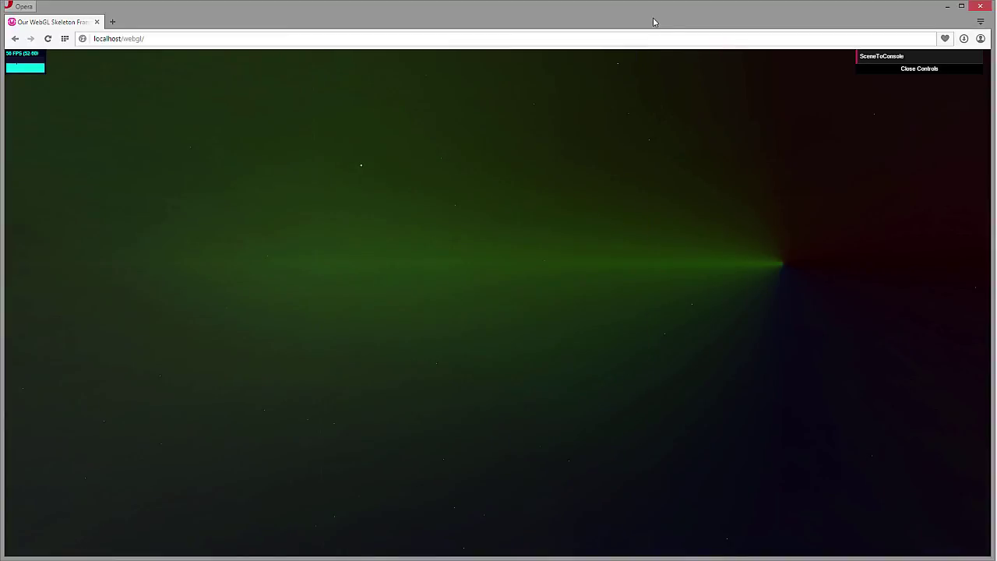